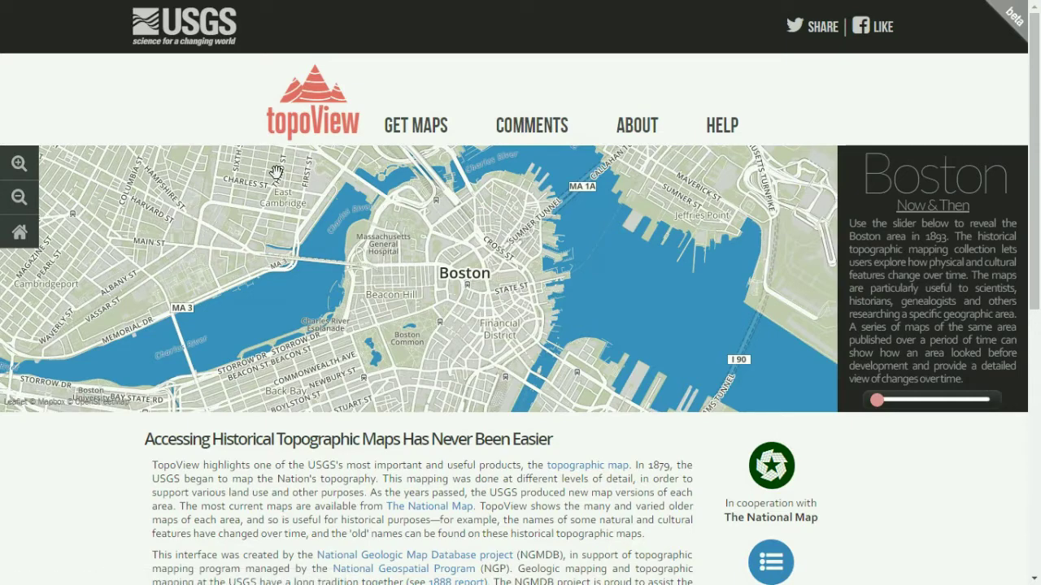
- Open topoView's map viewer and display the coverage for all map scales
left_click(409, 138)
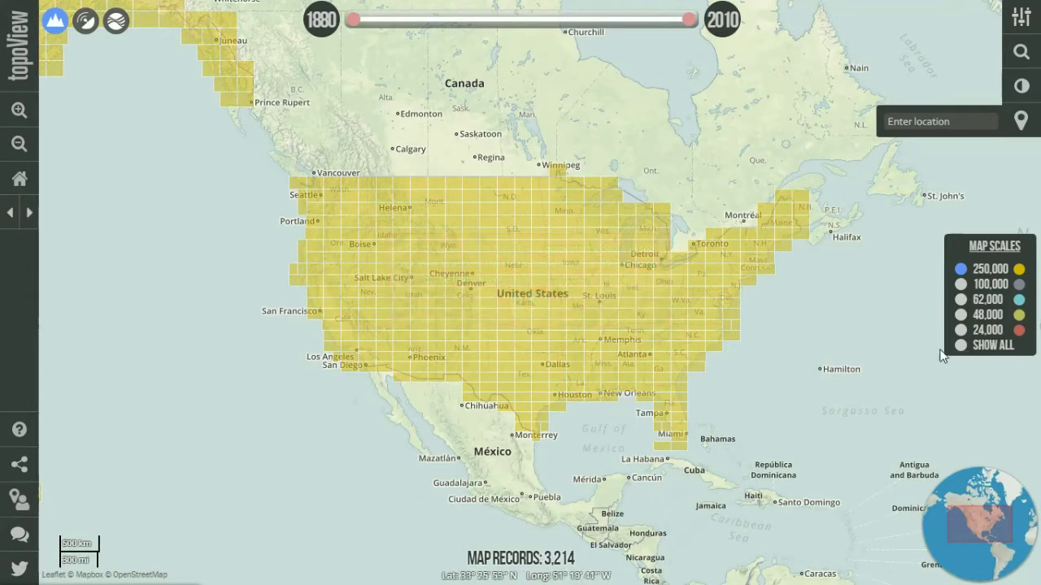
left_click(962, 348)
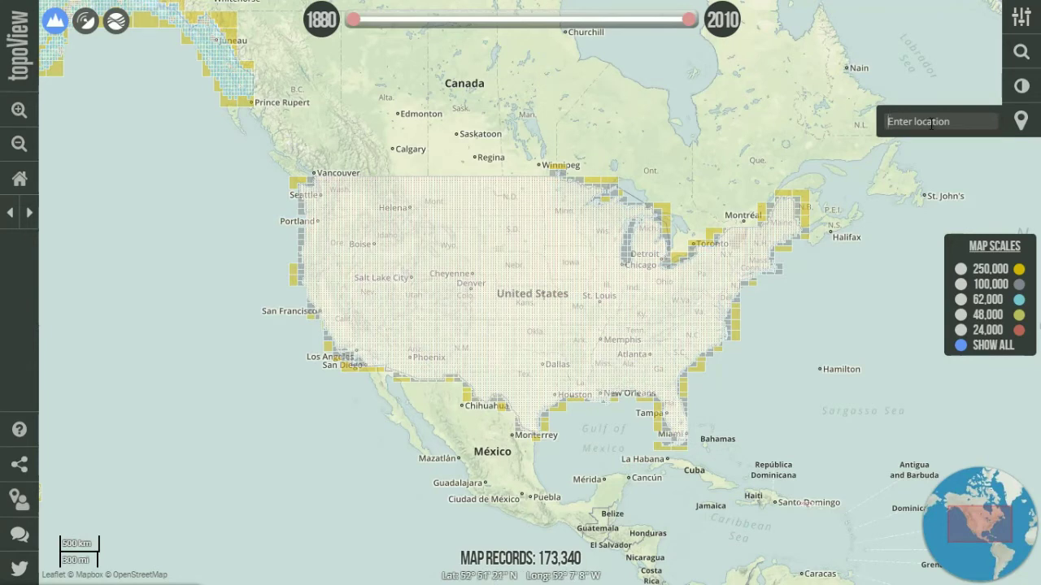
- Search for the location "sacramento ca" and go to the first Sacramento, CA match
type("sacrramento ca")
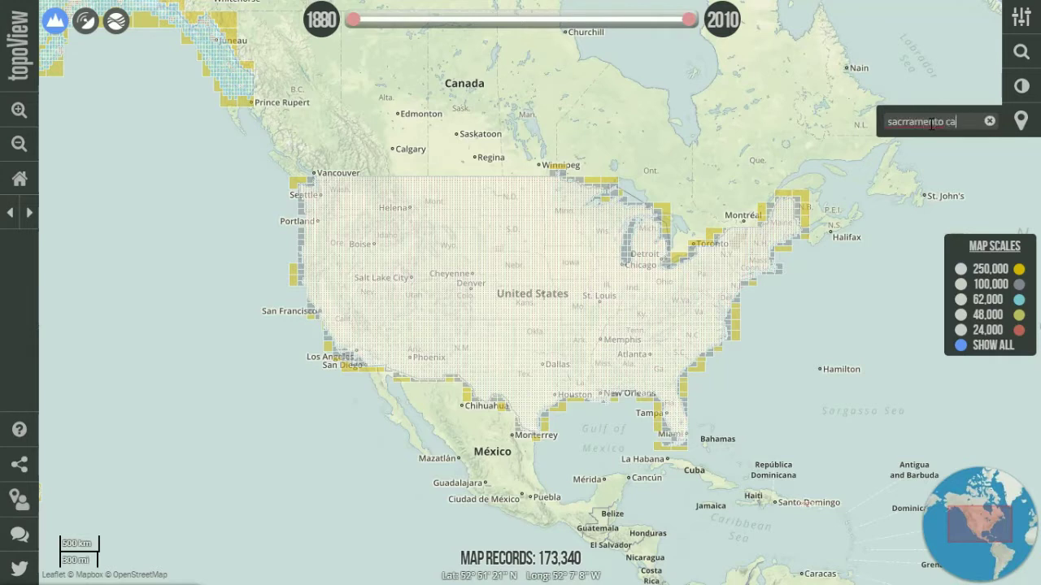
key("BackSpace")
key("BackSpace")
key("BackSpace")
key("BackSpace")
key("BackSpace")
key("BackSpace")
key("BackSpace")
key("BackSpace")
key("BackSpace")
key("BackSpace")
key("BackSpace")
key("BackSpace")
key("BackSpace")
key("BackSpace")
type("sacramento ca")
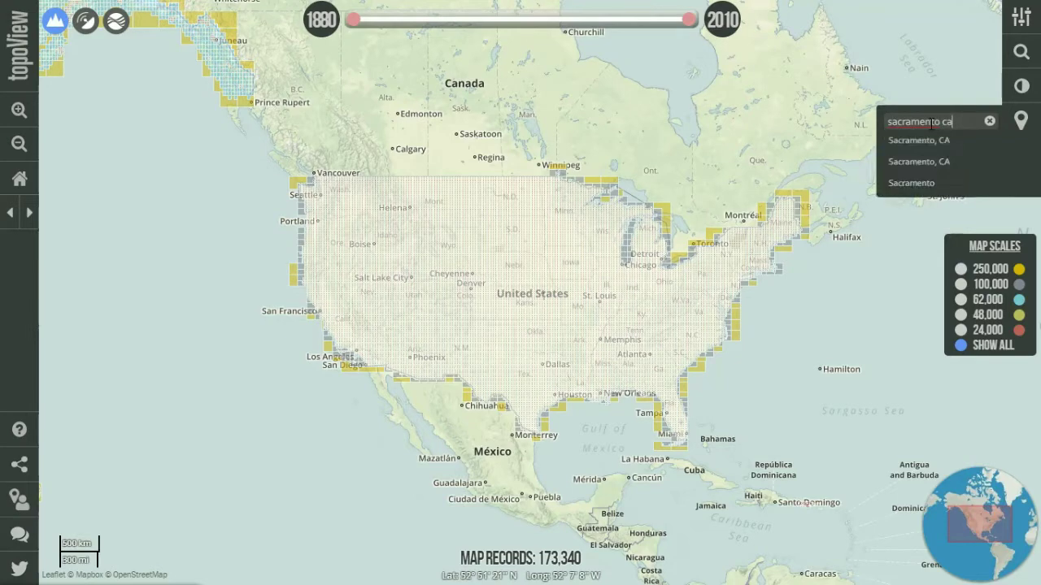
left_click(919, 140)
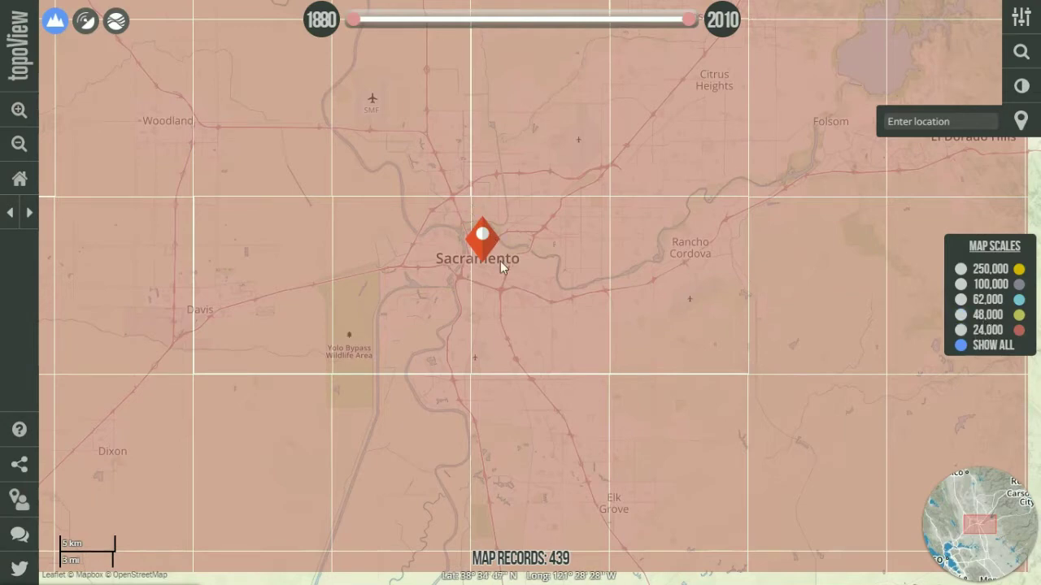
- Select the map cell covering Arden Way at Fulton Avenue, northeast of downtown Sacramento, to load its historical maps
scroll(500, 261, "up", 1)
scroll(500, 261, "up", 1)
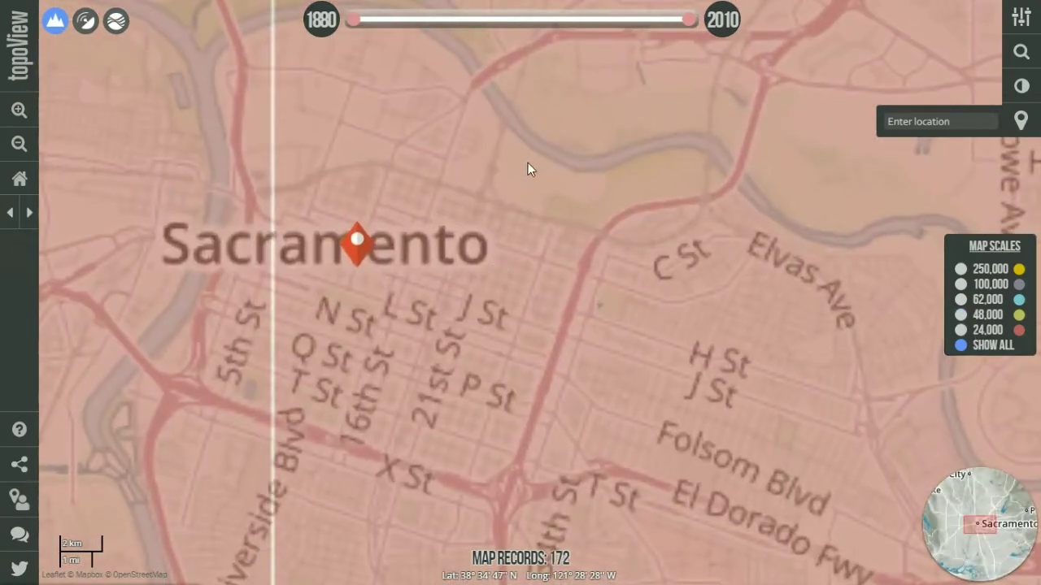
mouse_move(674, 138)
left_mouse_down()
mouse_move(629, 170)
mouse_move(583, 247)
mouse_move(618, 309)
mouse_move(547, 388)
mouse_move(528, 351)
left_mouse_up()
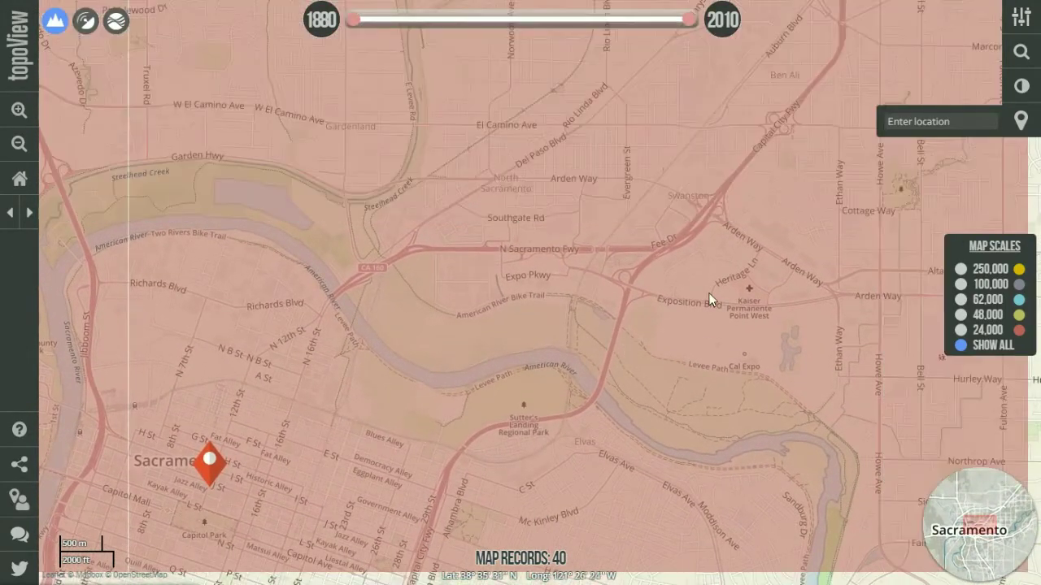
mouse_move(727, 260)
left_mouse_down()
mouse_move(577, 317)
mouse_move(570, 344)
left_mouse_up()
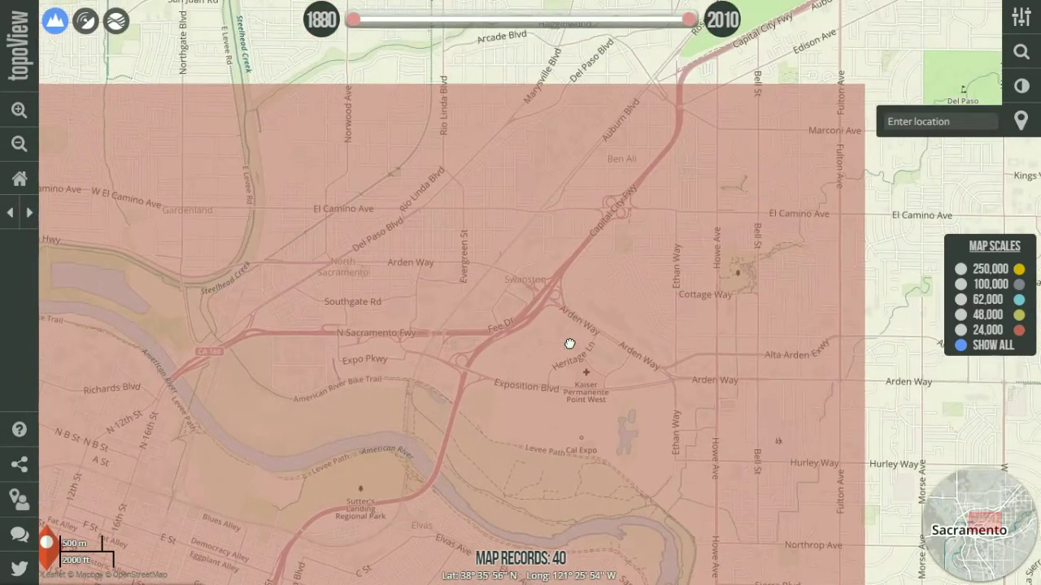
left_click_drag(561, 344, 438, 281)
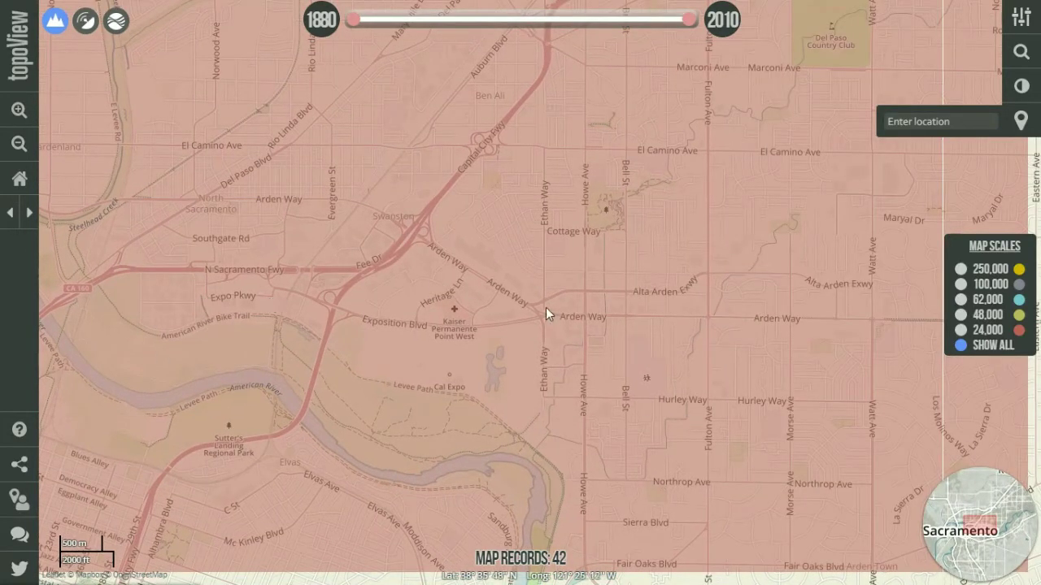
left_click_drag(676, 353, 464, 419)
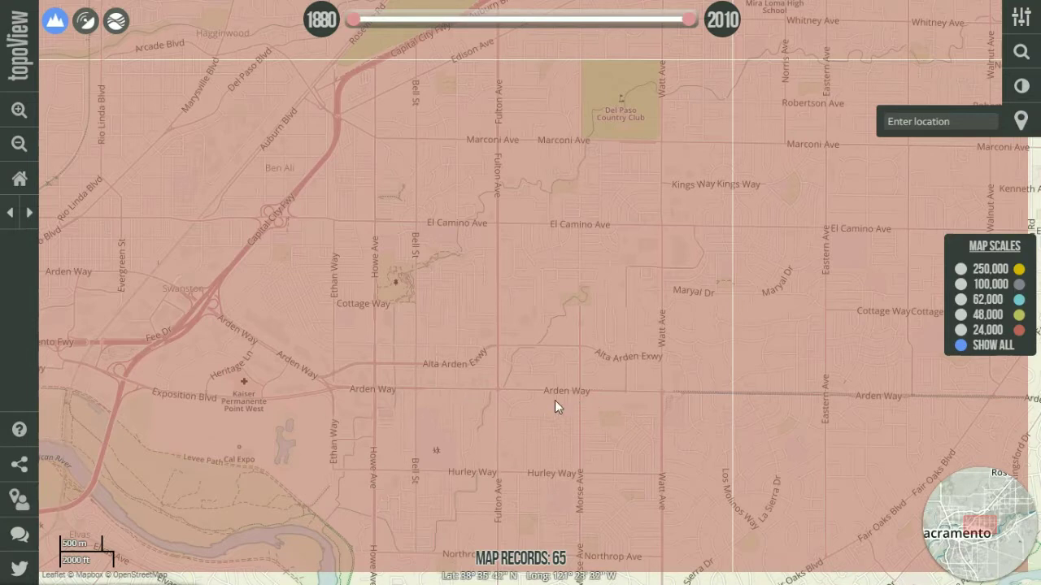
left_click(501, 398)
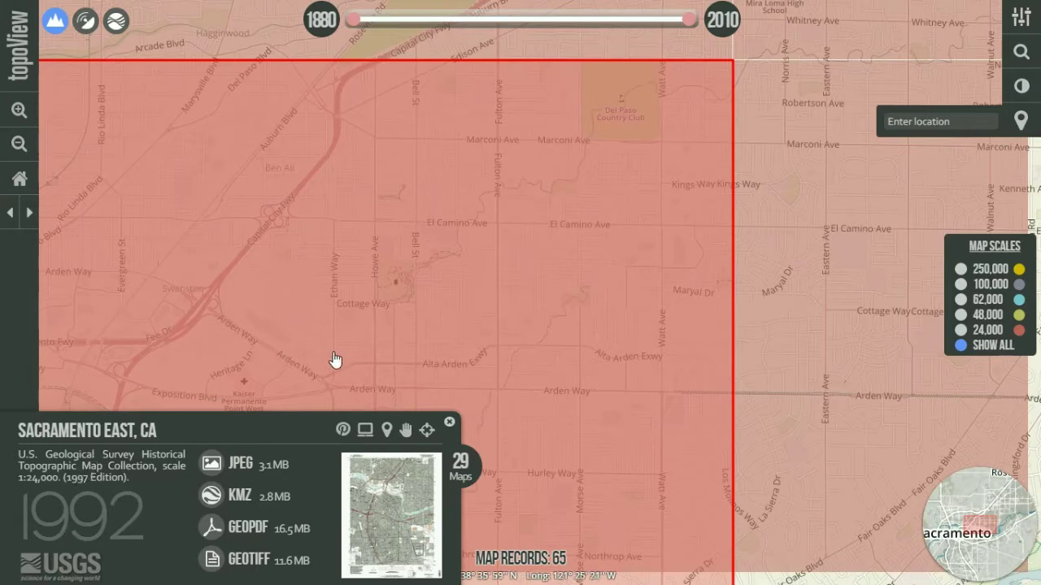
- List all map records in the current view and download the 1911 edition of the Brighton, CA 1:31,680 map as KMZ
left_click(366, 432)
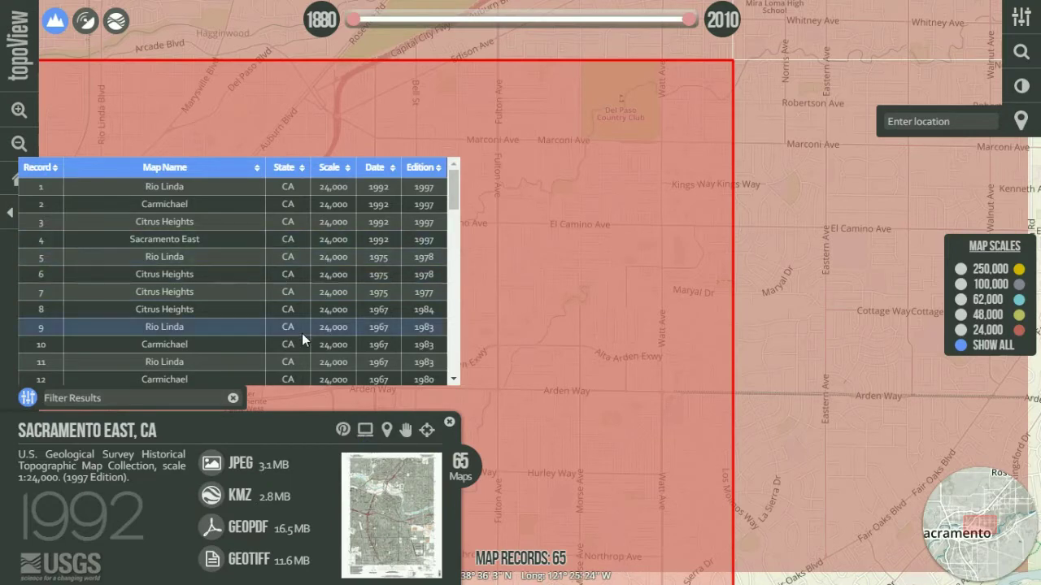
scroll(301, 331, "down", 10)
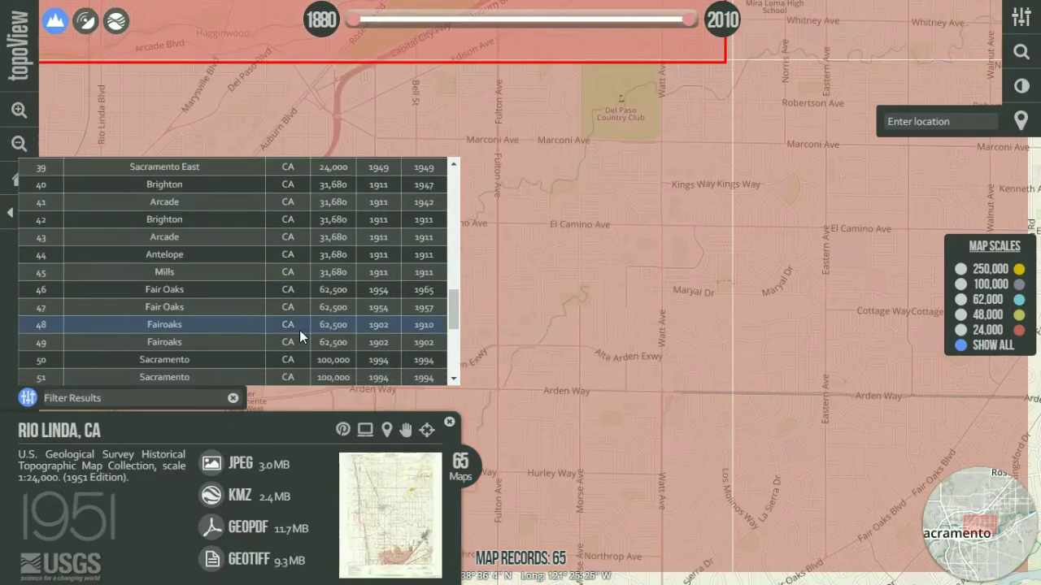
scroll(300, 331, "down", 1)
scroll(300, 331, "up", 1)
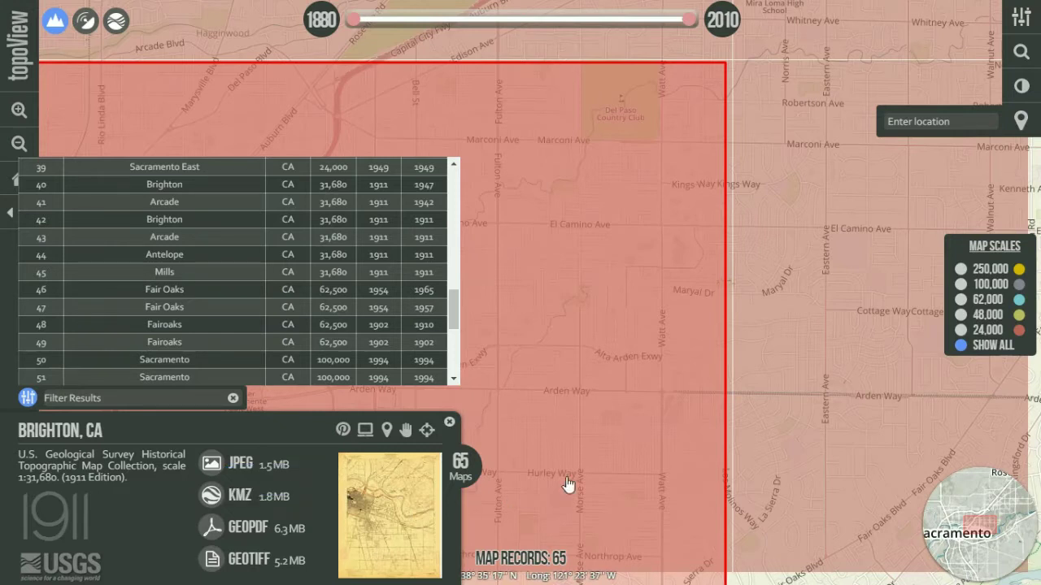
left_click(211, 499)
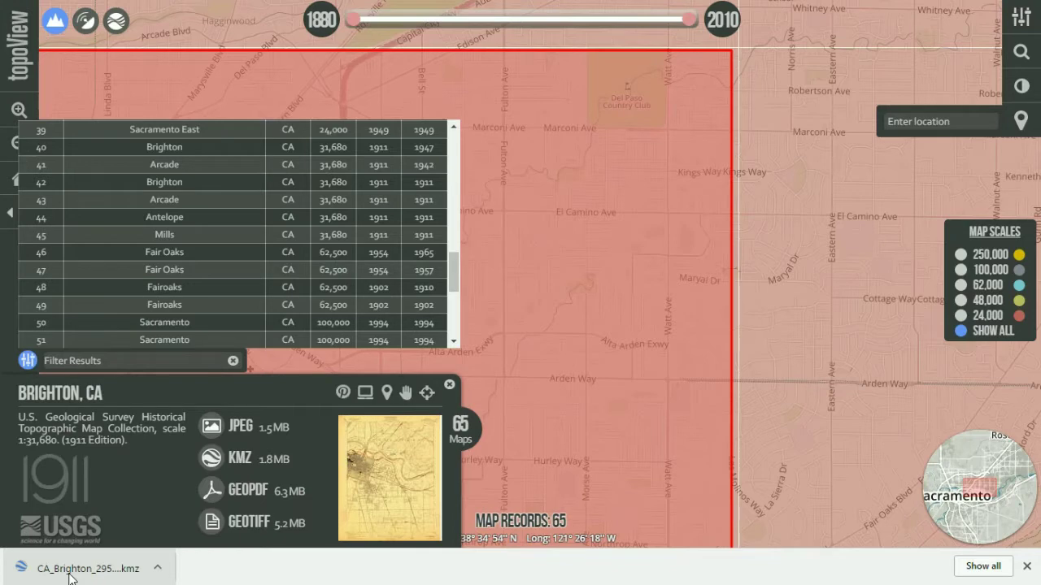
- Open the downloaded Brighton KMZ in Google Earth and bring the Del Paso area in the overlay's northeast into view
left_click(69, 573)
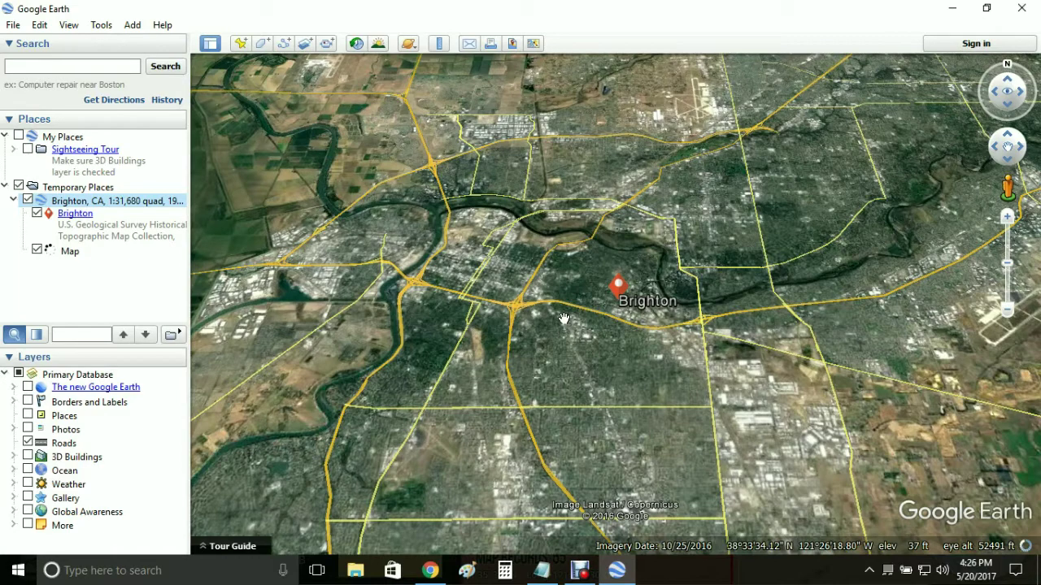
scroll(689, 345, "up", 2)
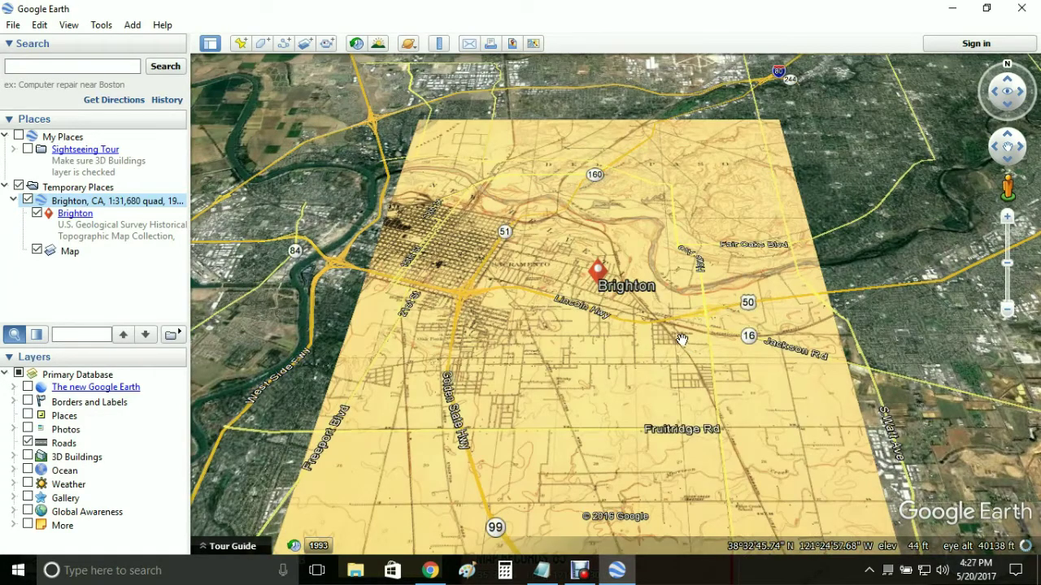
left_click_drag(682, 340, 554, 461)
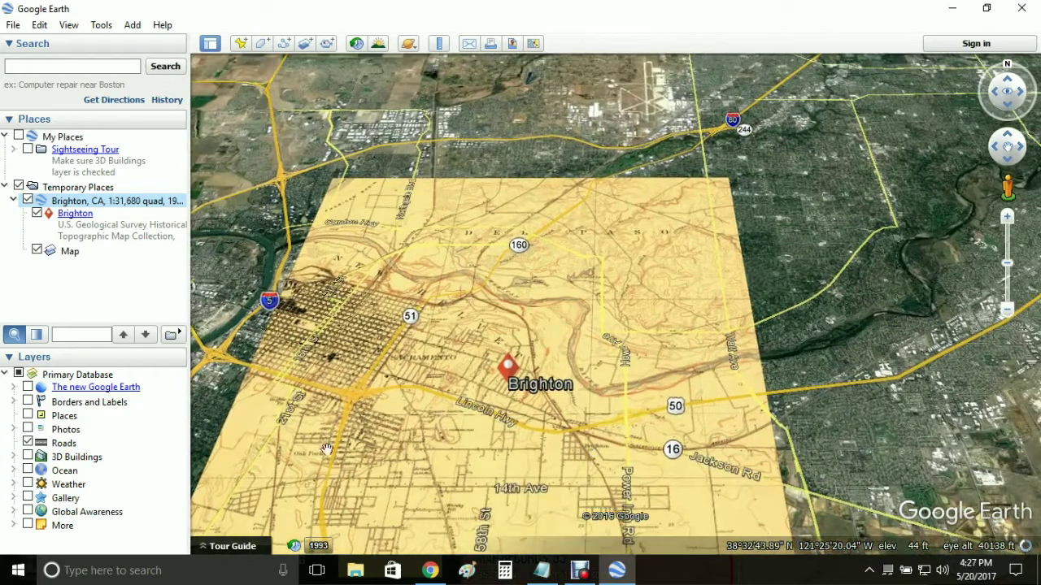
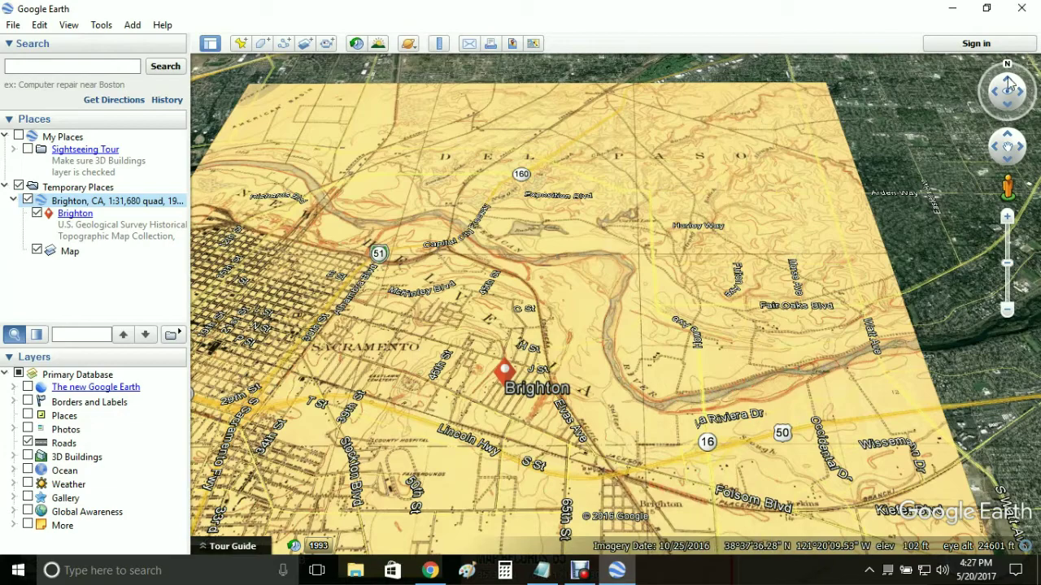
left_click(1006, 81)
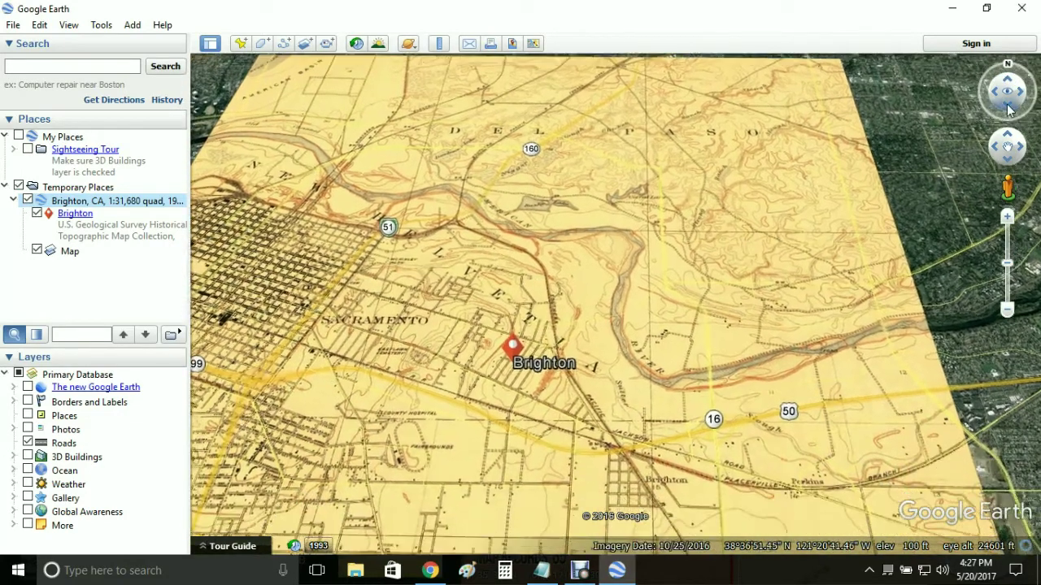
left_click(1008, 108)
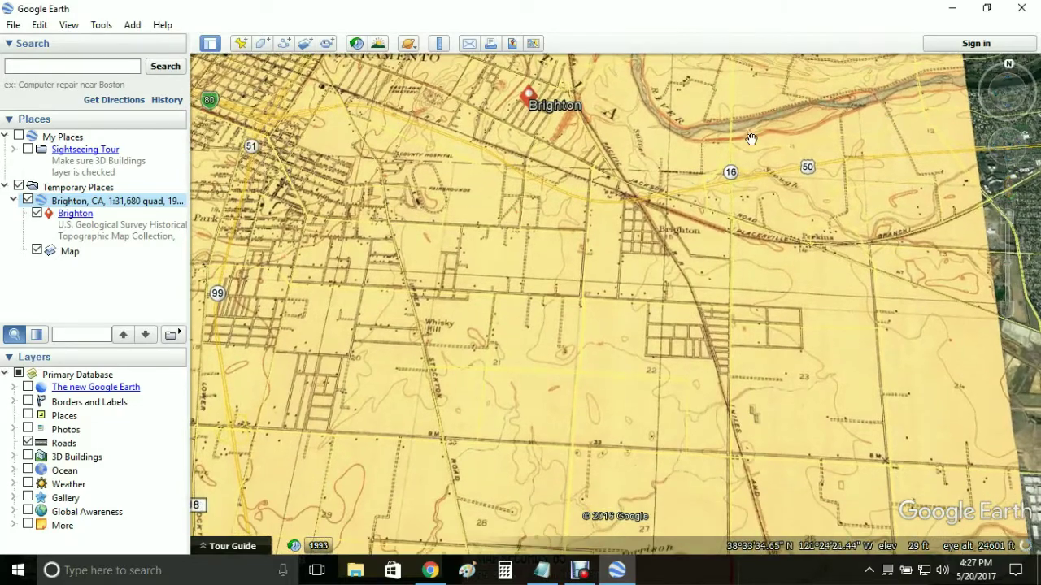
left_click_drag(781, 188, 516, 465)
left_click_drag(591, 344, 576, 459)
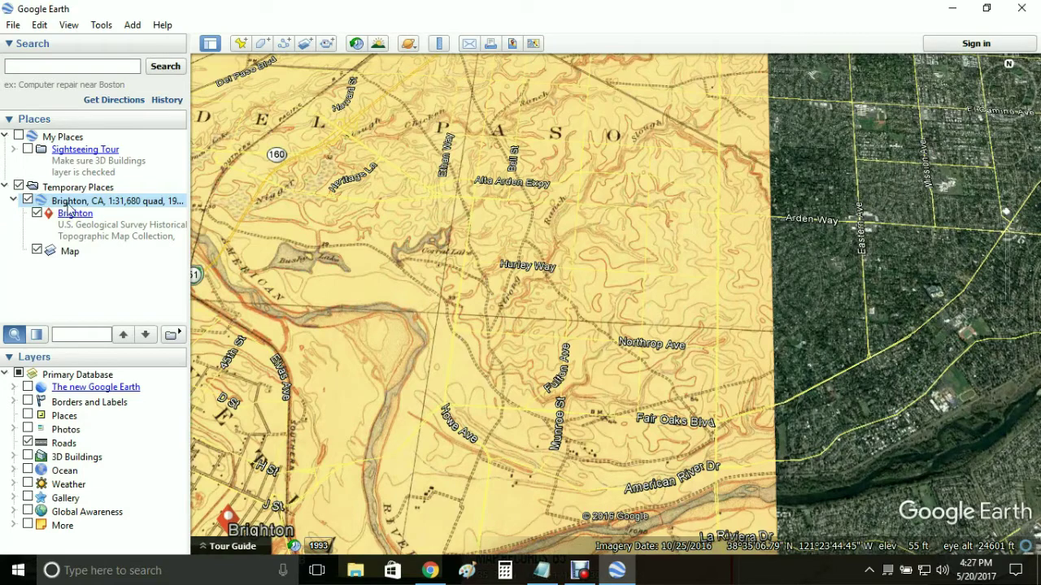
- Make the Brighton, CA map overlay semi-transparent so the modern satellite imagery shows through
left_click(98, 203)
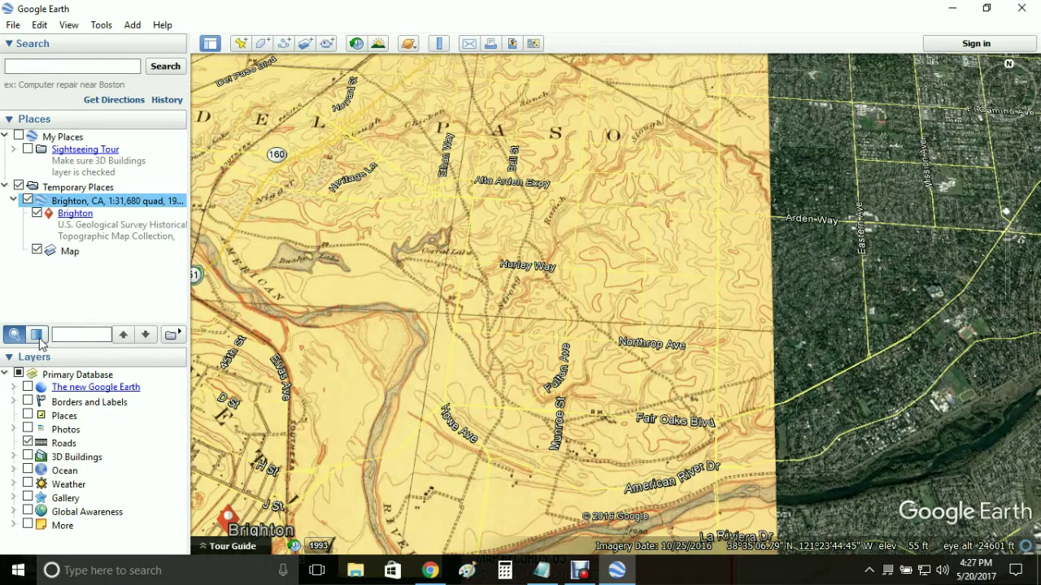
left_click(38, 336)
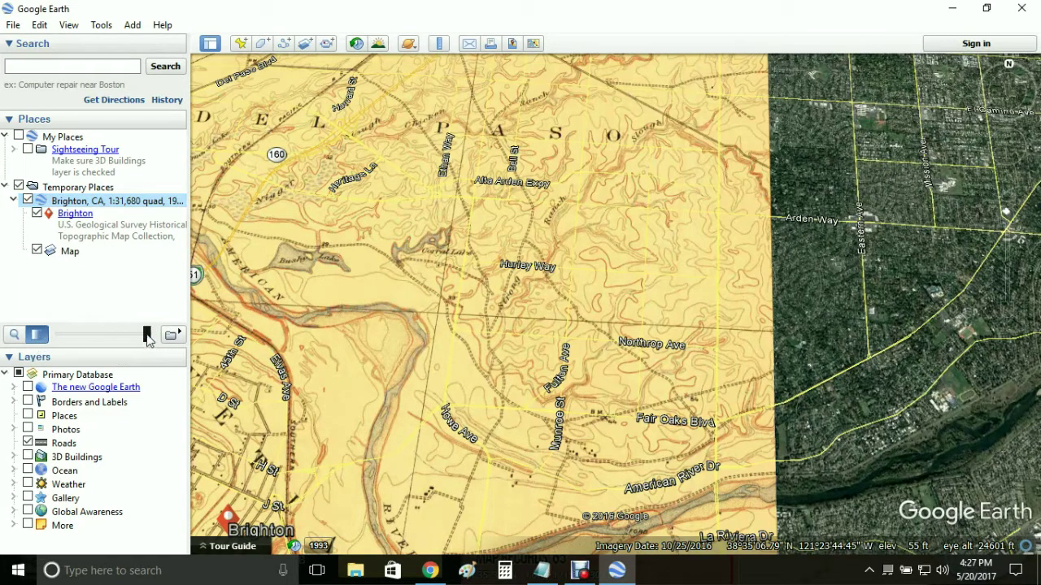
left_click_drag(147, 335, 107, 322)
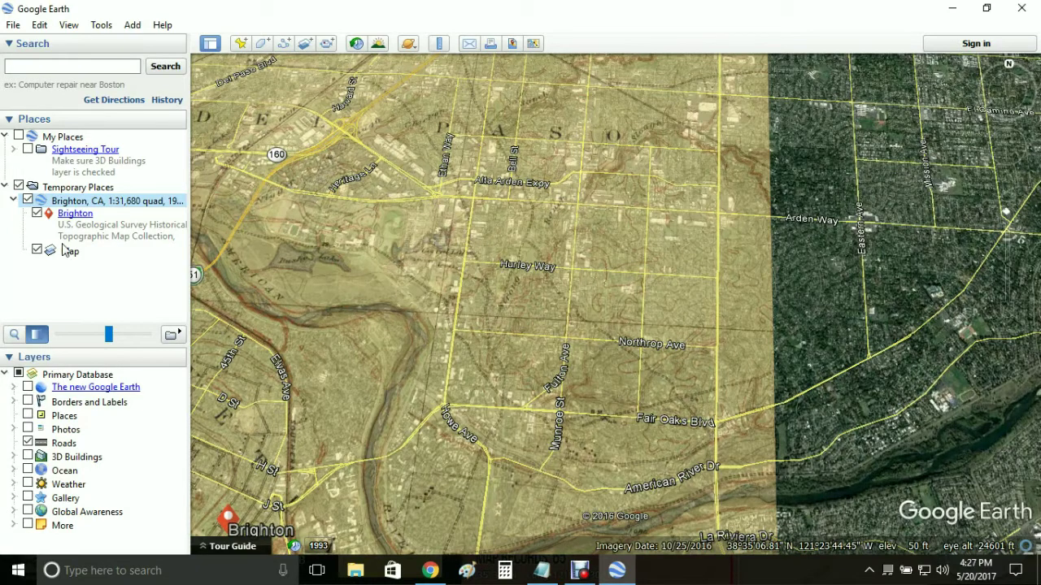
left_click_drag(109, 337, 119, 342)
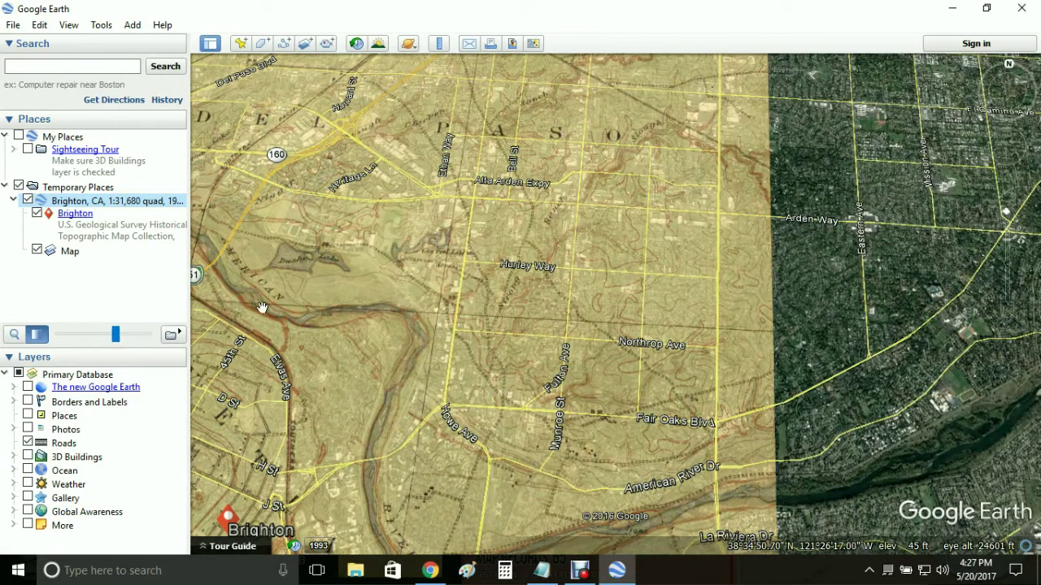
- Examine how the old roads, lakes and river course around Strong Ranch and Bushy Lake line up with today's streets
scroll(406, 365, "up", 3)
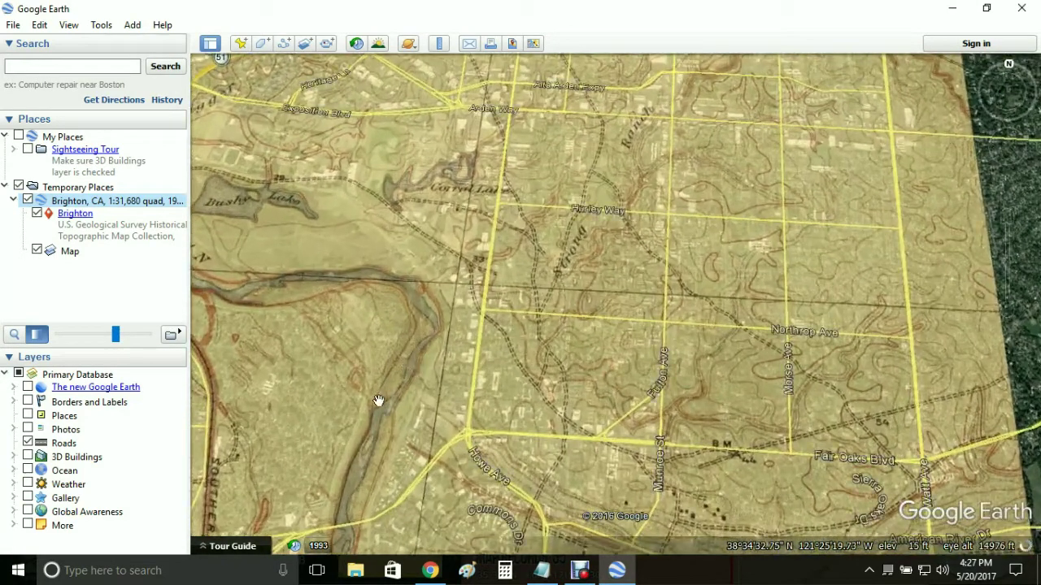
left_click_drag(520, 358, 433, 360)
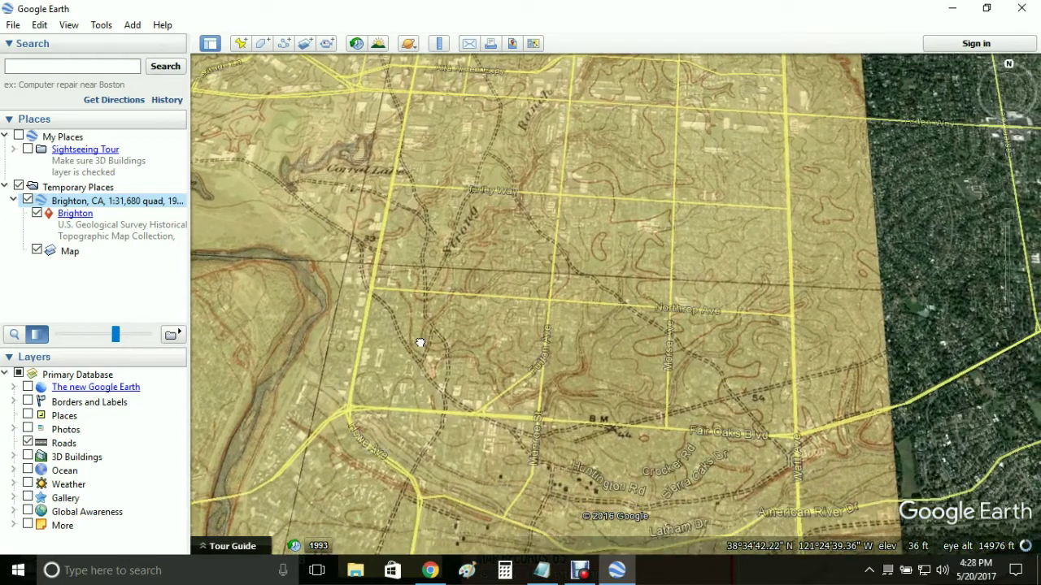
left_click_drag(505, 377, 470, 320)
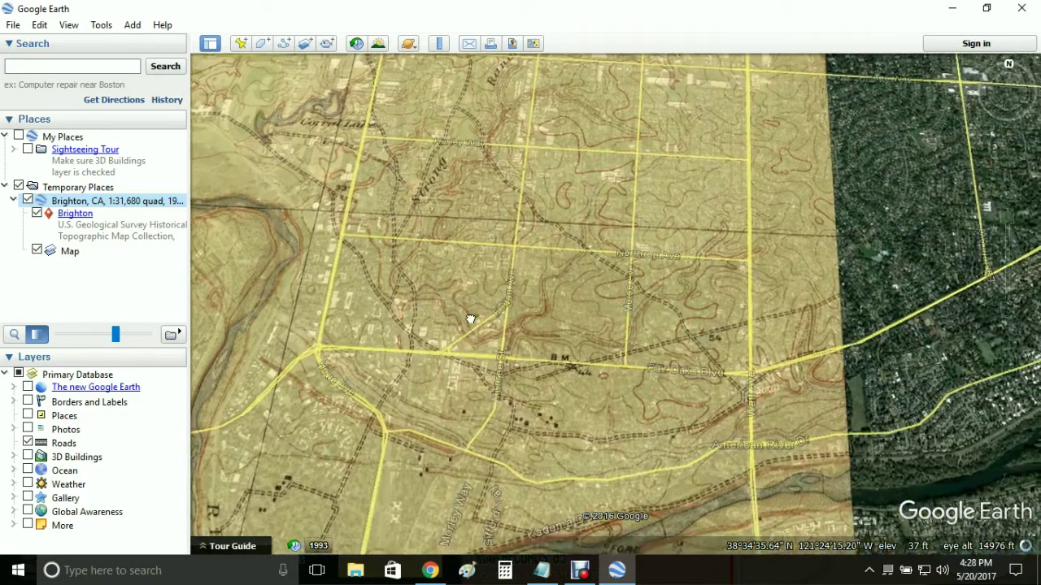
left_click_drag(470, 320, 639, 290)
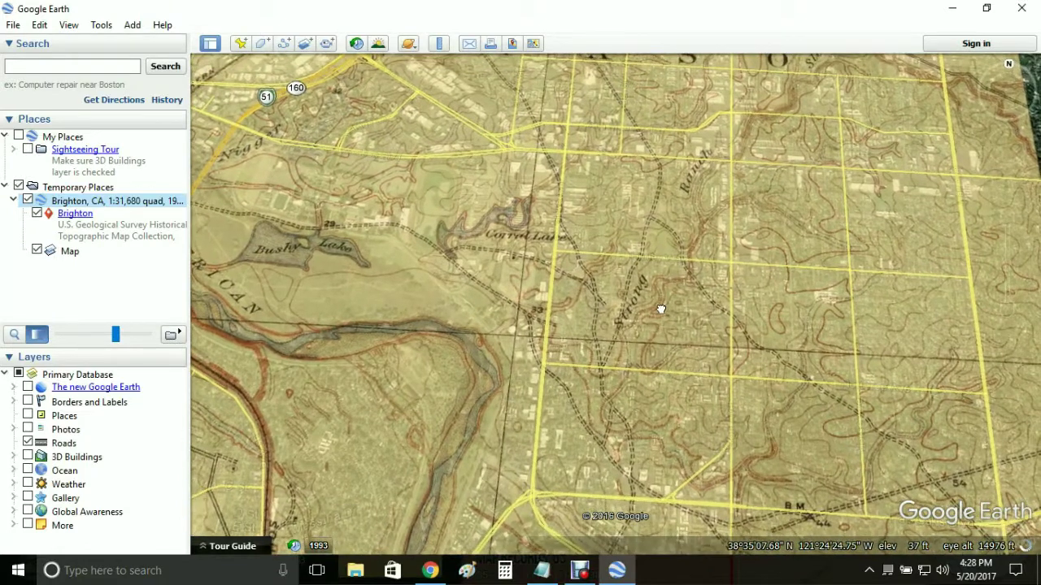
mouse_move(1008, 74)
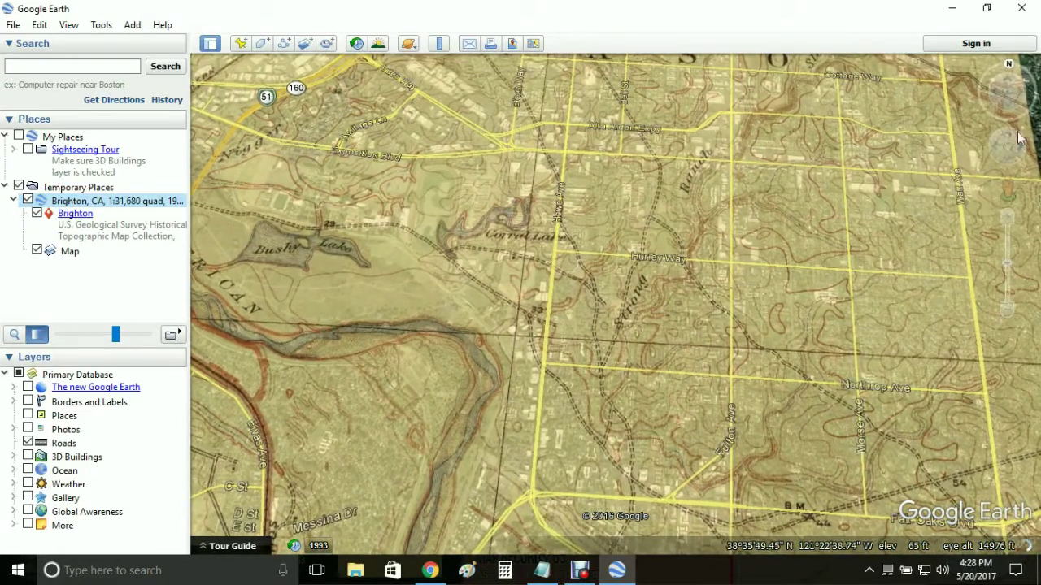
left_click(1005, 69)
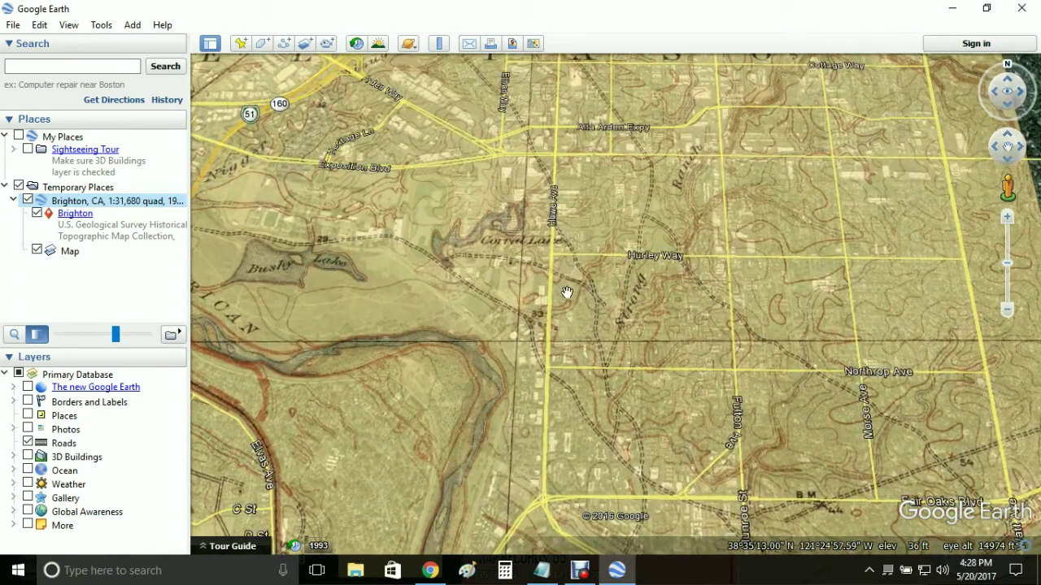
left_click_drag(692, 347, 595, 329)
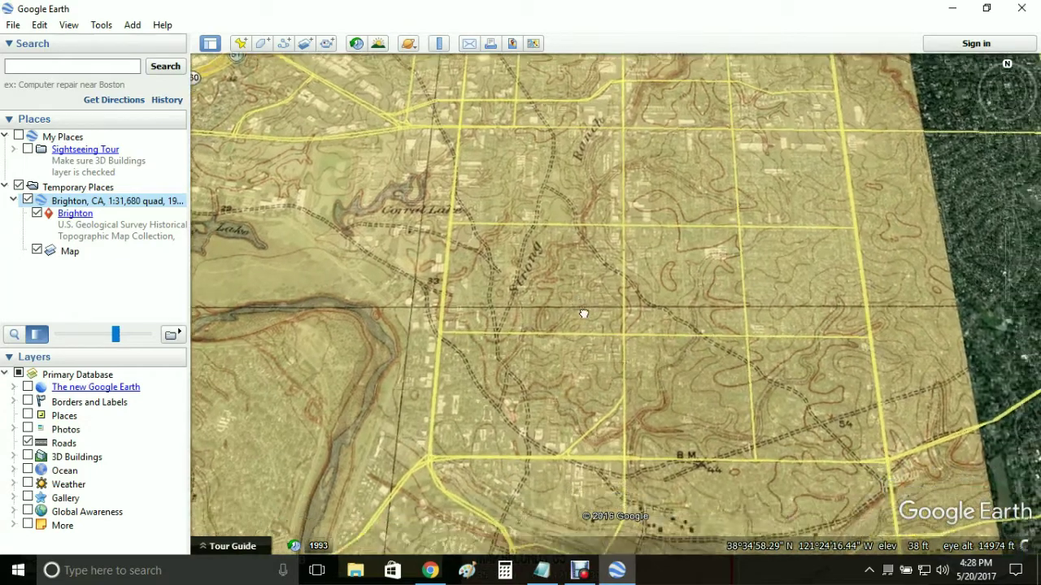
left_click_drag(618, 387, 623, 425)
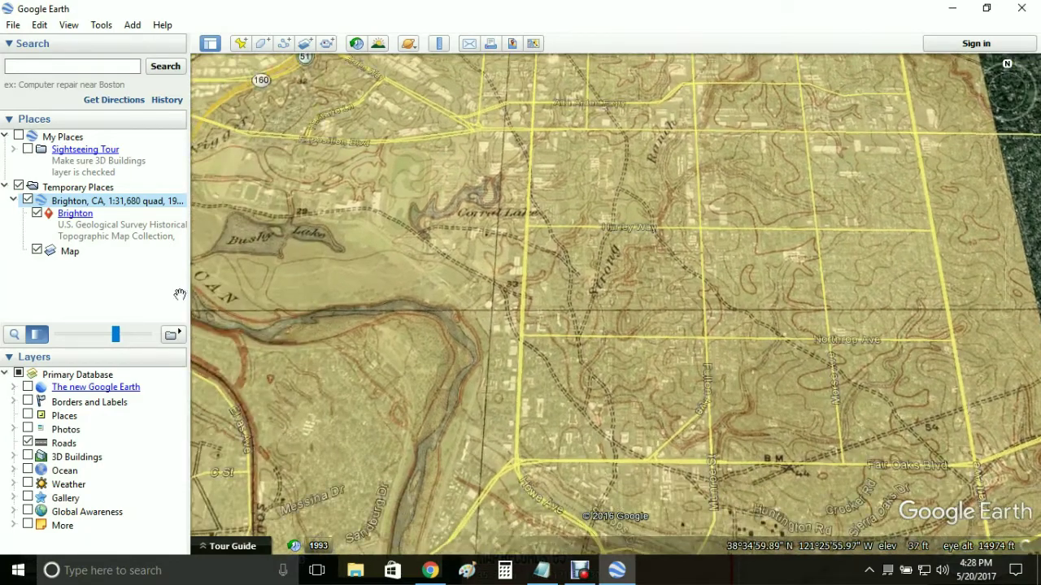
- Restore the Brighton, CA map overlay to full opacity
left_click_drag(114, 338, 148, 340)
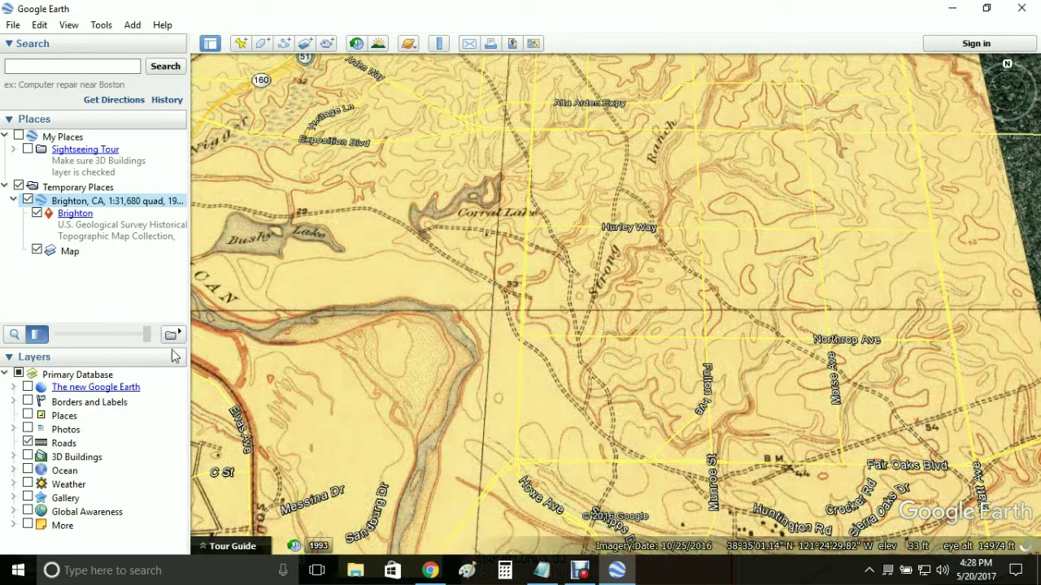
- Compare the old buildings south of the BM 44 benchmark with today's streets by fading the Brighton overlay, and restore full opacity
left_click_drag(627, 442, 548, 349)
scroll(697, 514, "up", 3)
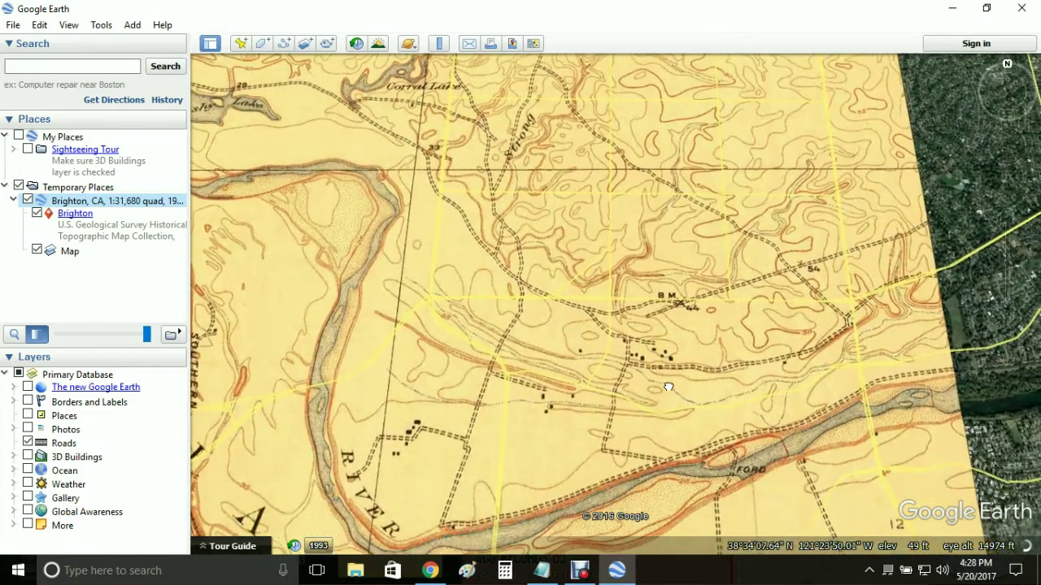
scroll(663, 379, "up", 2)
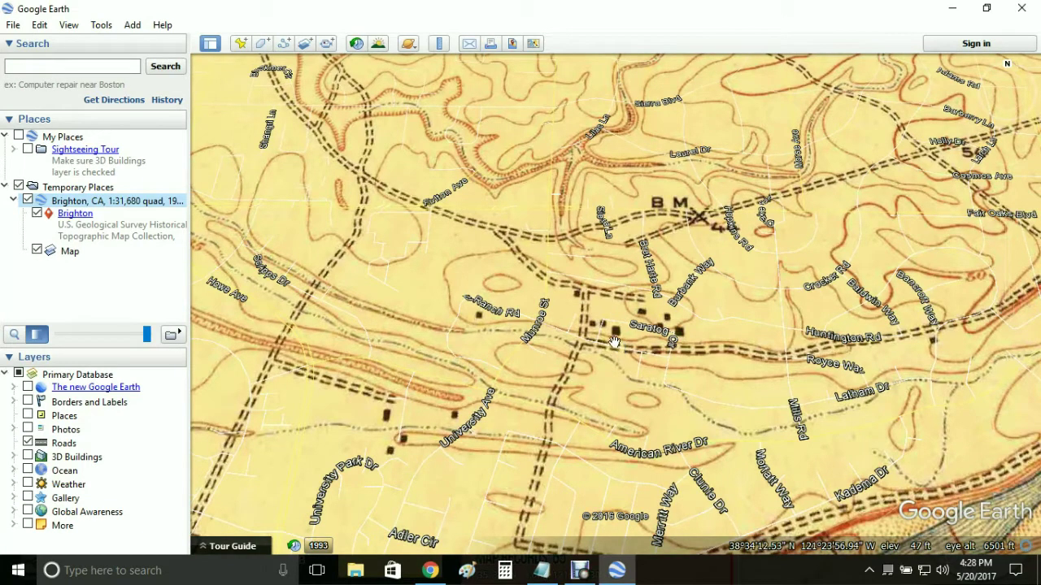
scroll(629, 356, "up", 3)
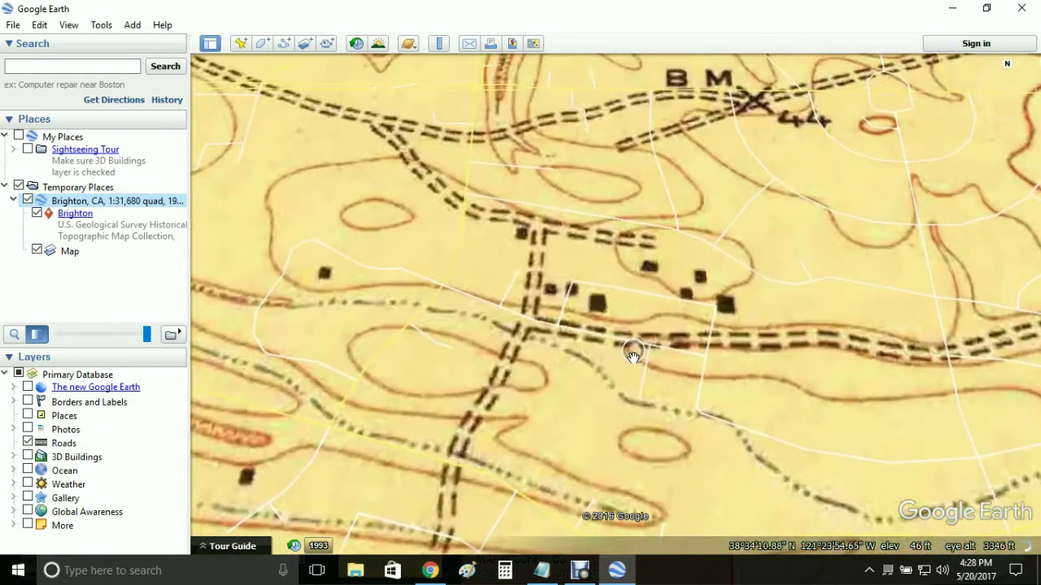
scroll(633, 358, "up", 2)
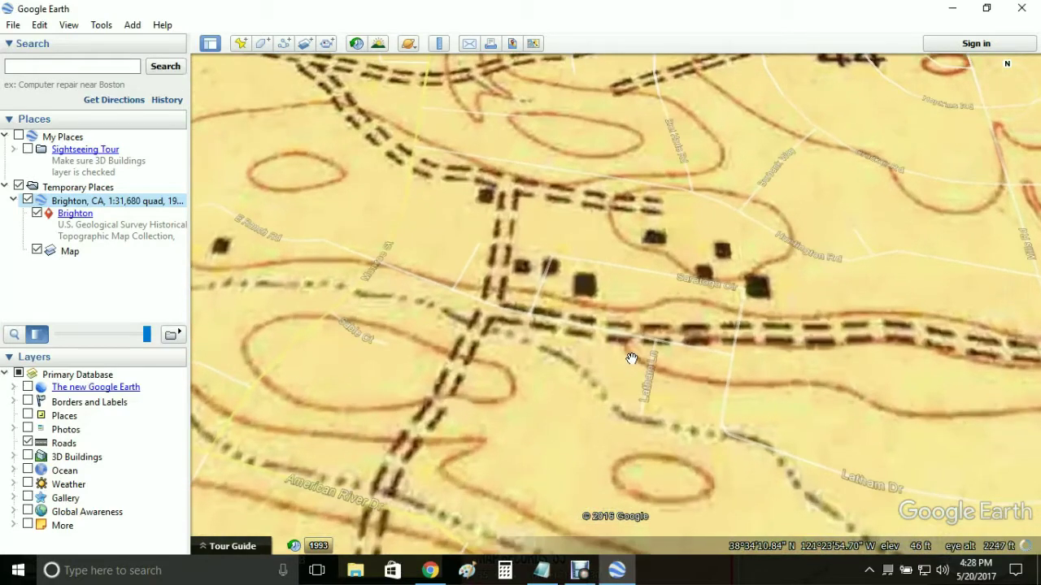
left_click_drag(148, 335, 113, 337)
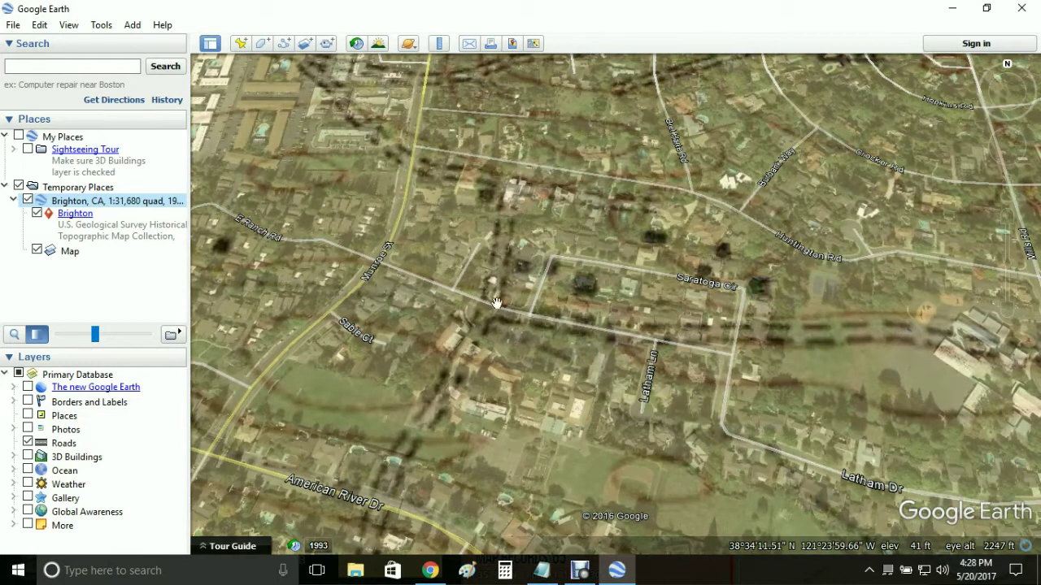
left_click_drag(94, 343, 150, 360)
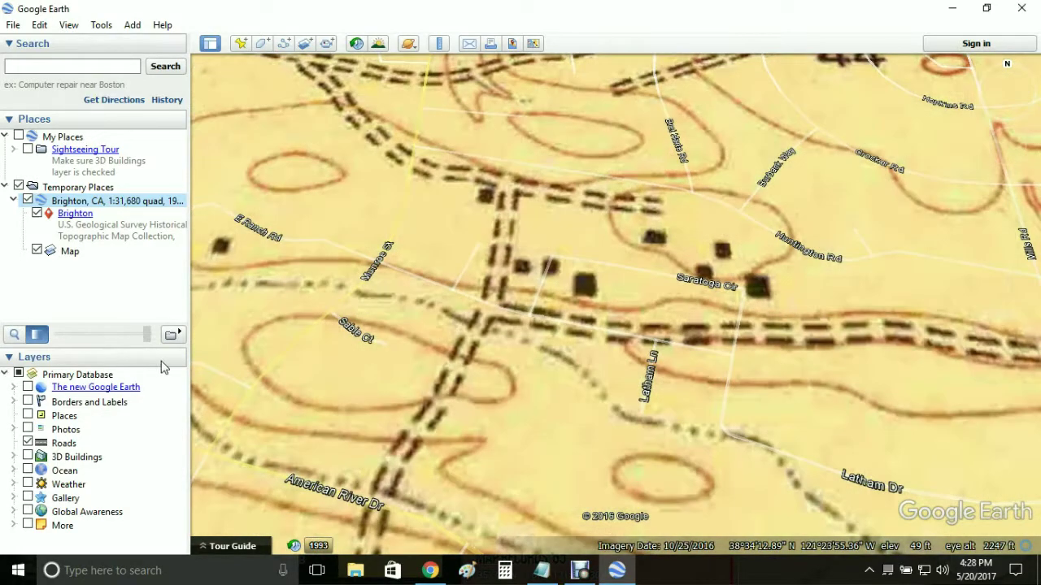
left_click_drag(146, 335, 148, 365)
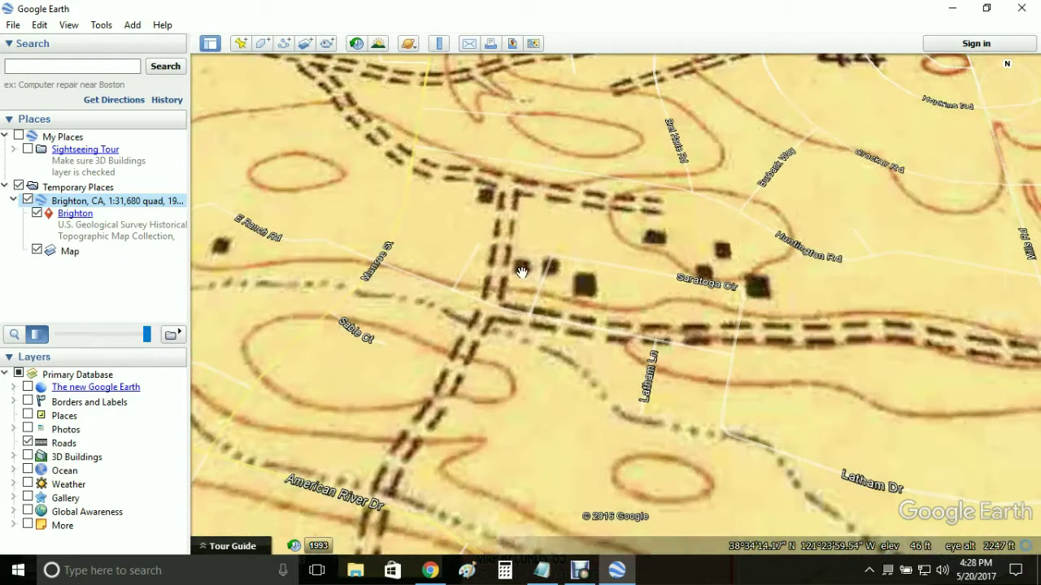
- Make the Brighton overlay slightly transparent over the building symbols between Monroe St and Saratoga Cir
scroll(522, 272, "up", 3)
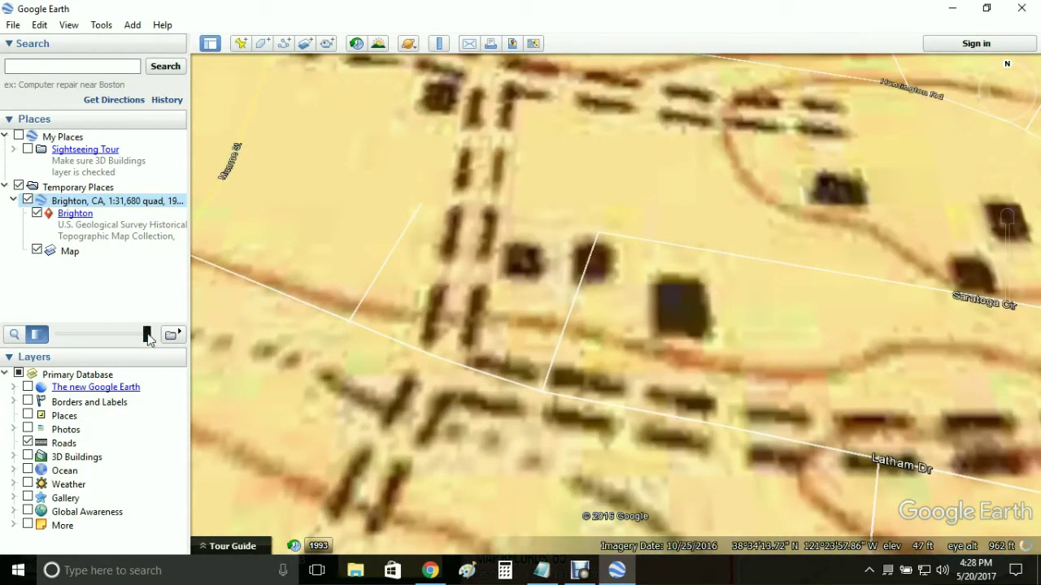
mouse_move(149, 339)
left_mouse_down()
mouse_move(97, 331)
mouse_move(137, 343)
left_mouse_up()
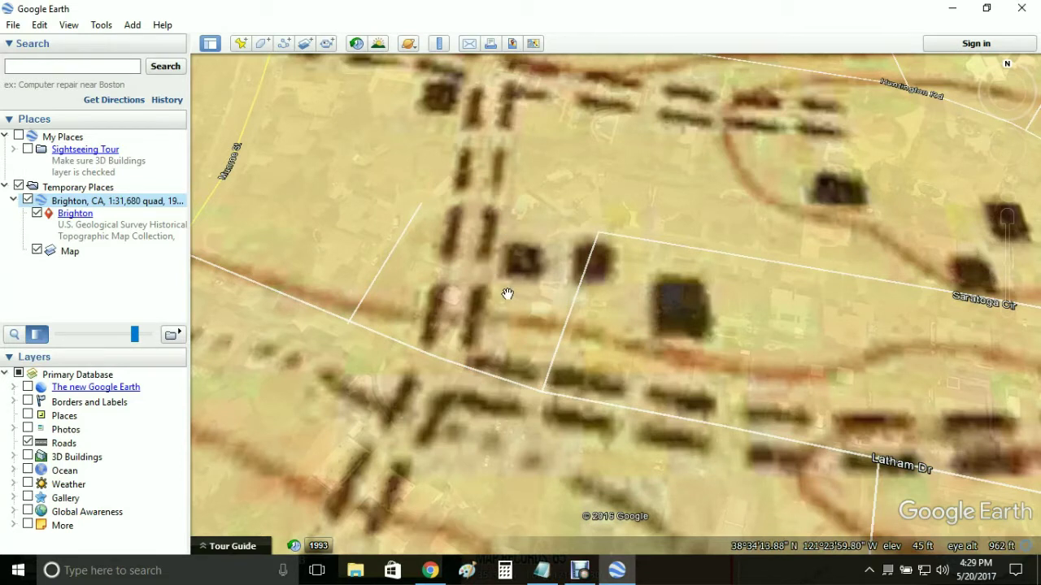
mouse_move(134, 335)
left_mouse_down()
mouse_move(94, 335)
mouse_move(135, 355)
mouse_move(97, 345)
mouse_move(132, 340)
left_mouse_up()
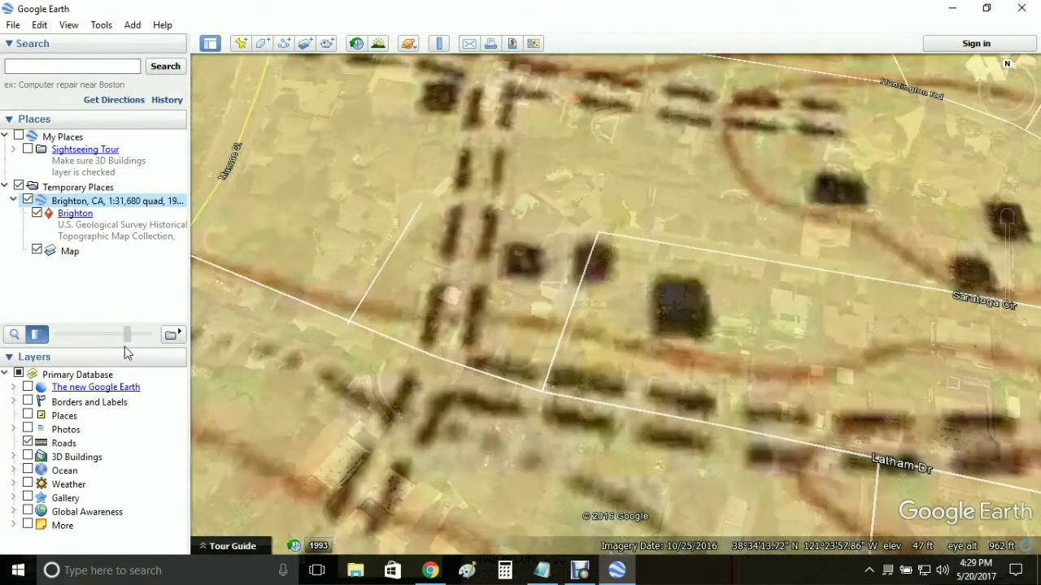
- Examine the old building symbols beside Latham Dr against the modern imagery, and the surrounding American River area
scroll(526, 261, "up", 4)
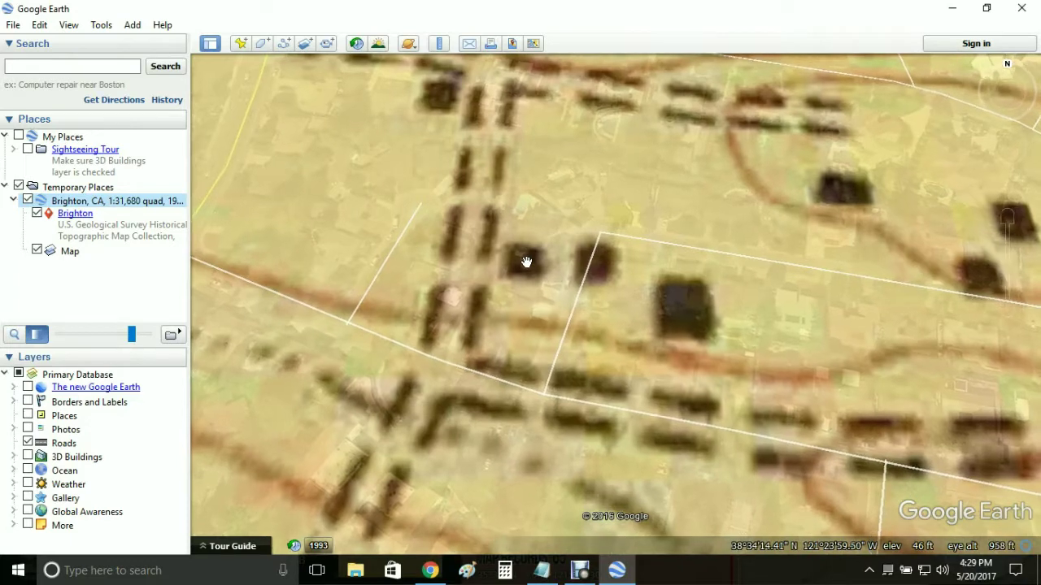
scroll(600, 330, "up", 3)
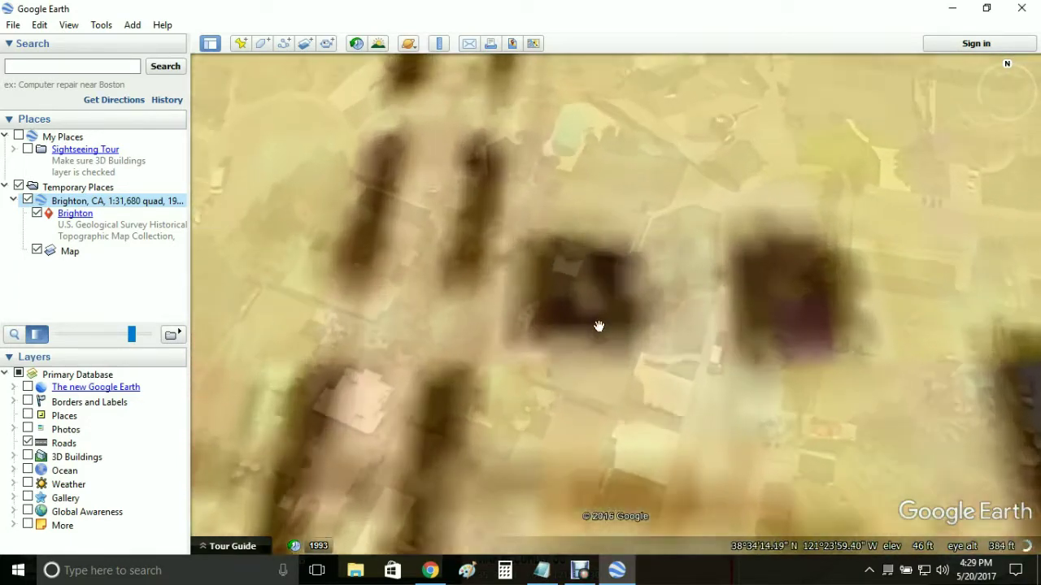
scroll(600, 340, "down", 5)
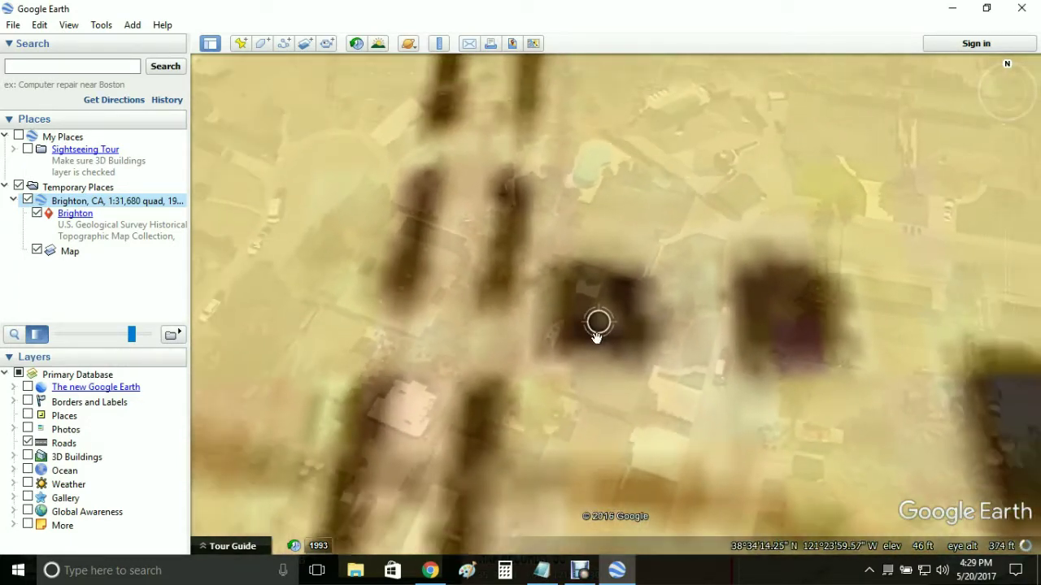
scroll(597, 335, "down", 5)
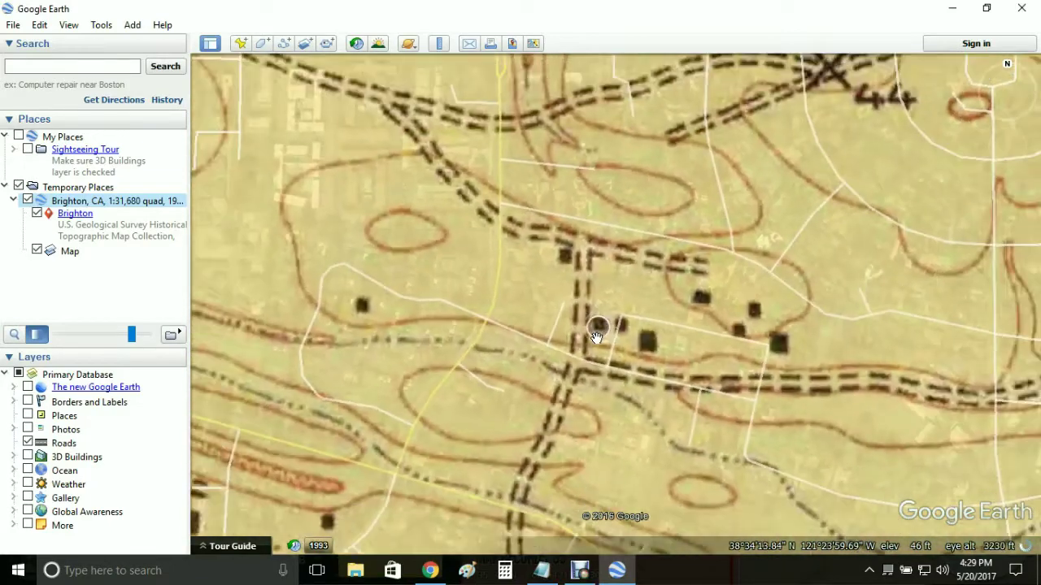
scroll(598, 333, "down", 5)
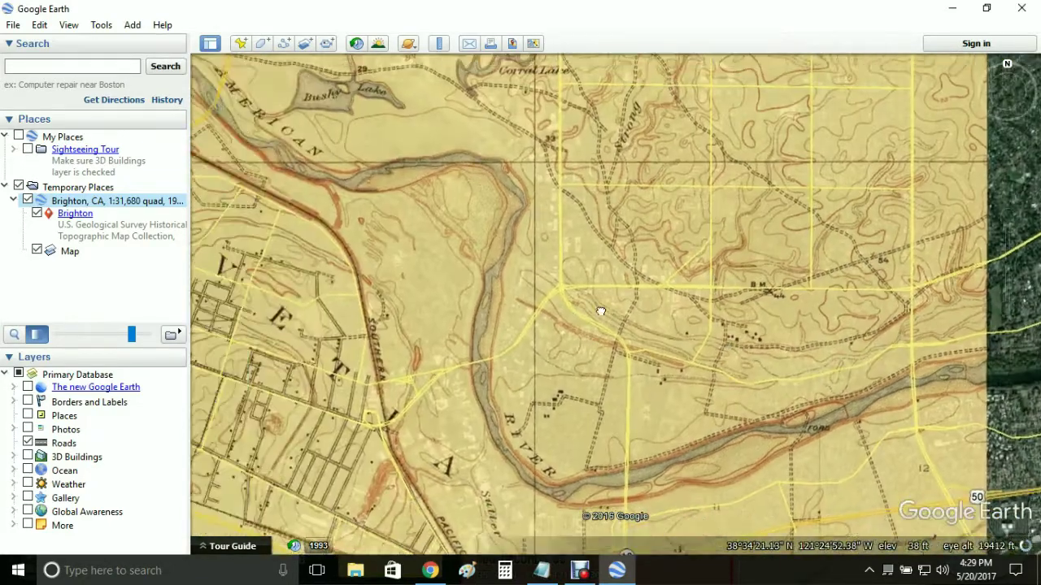
left_click_drag(599, 309, 400, 323)
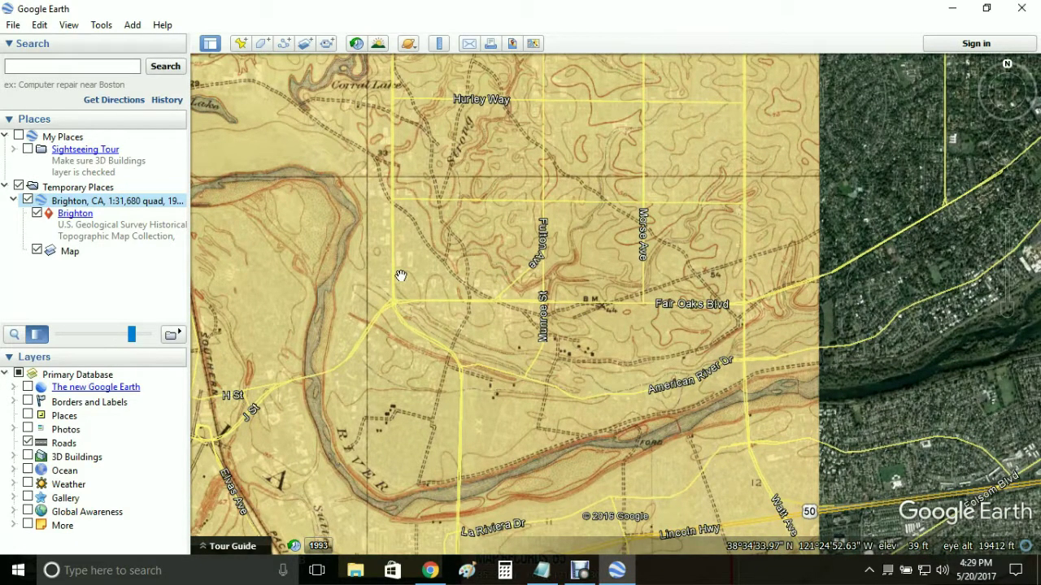
left_click_drag(400, 276, 529, 332)
scroll(529, 331, "down", 5)
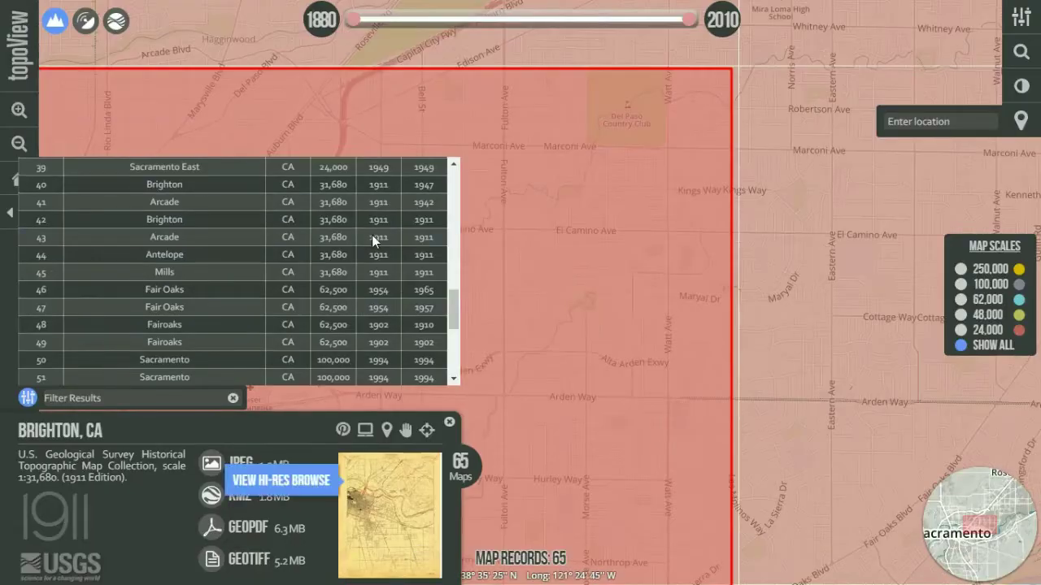
- Switch to topoView and preview the smaller-scale records, including Arcade 1911, Fair Oaks 1954 and the Sacramento 1994, 1957 and 1956 maps
left_click(371, 235)
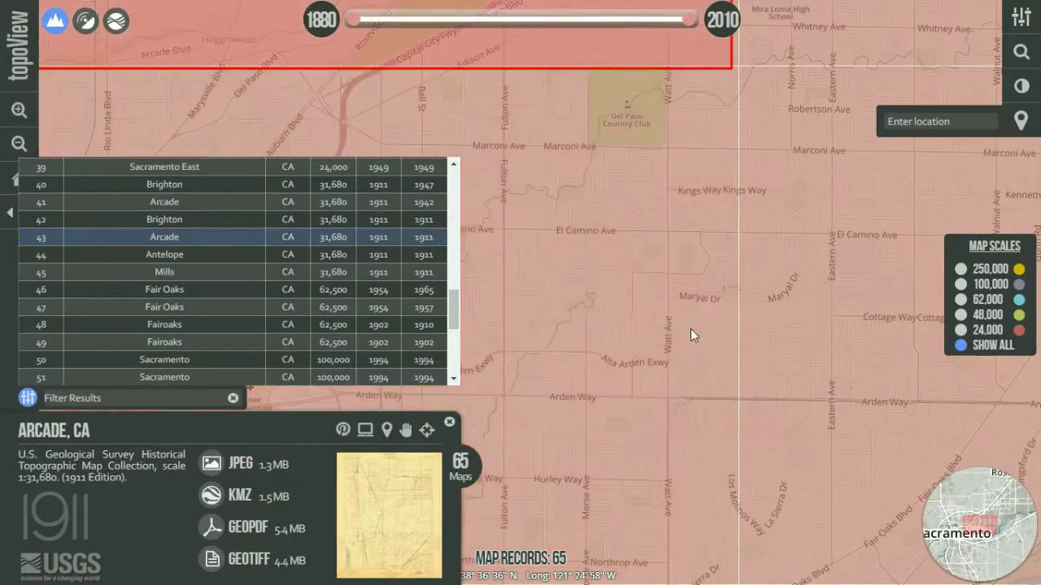
left_click(375, 288)
scroll(375, 287, "down", 2)
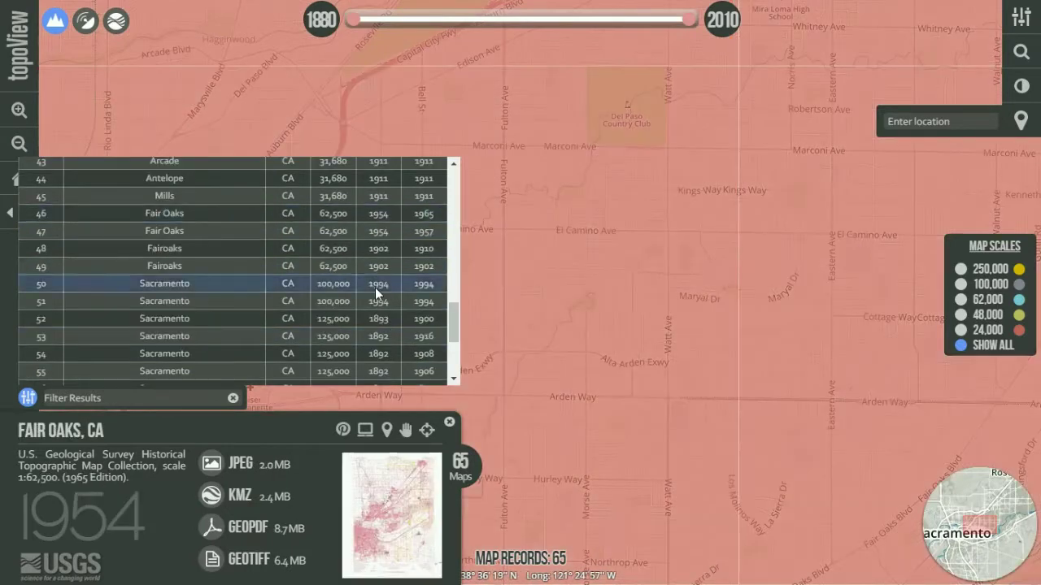
left_click(374, 287)
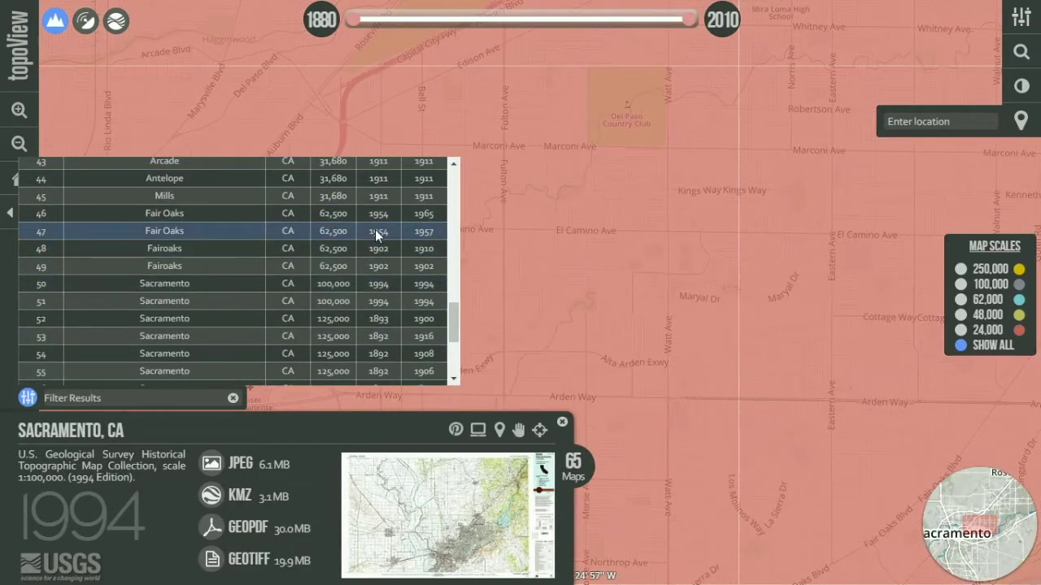
left_click(375, 229)
left_click(375, 322)
scroll(375, 322, "down", 2)
scroll(375, 322, "down", 2)
left_click(375, 324)
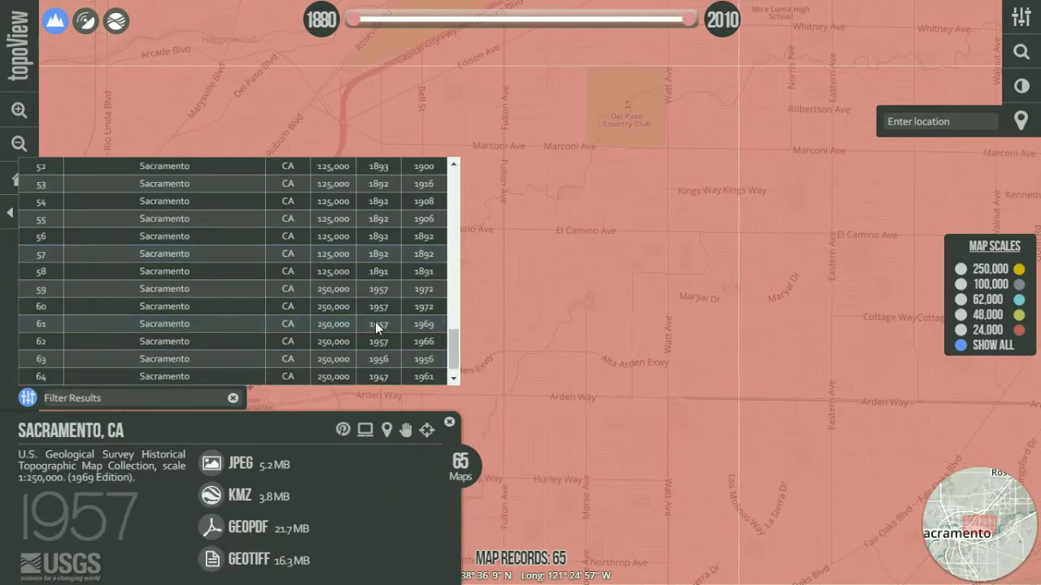
scroll(375, 322, "down", 1)
left_click(374, 324)
left_click(373, 359)
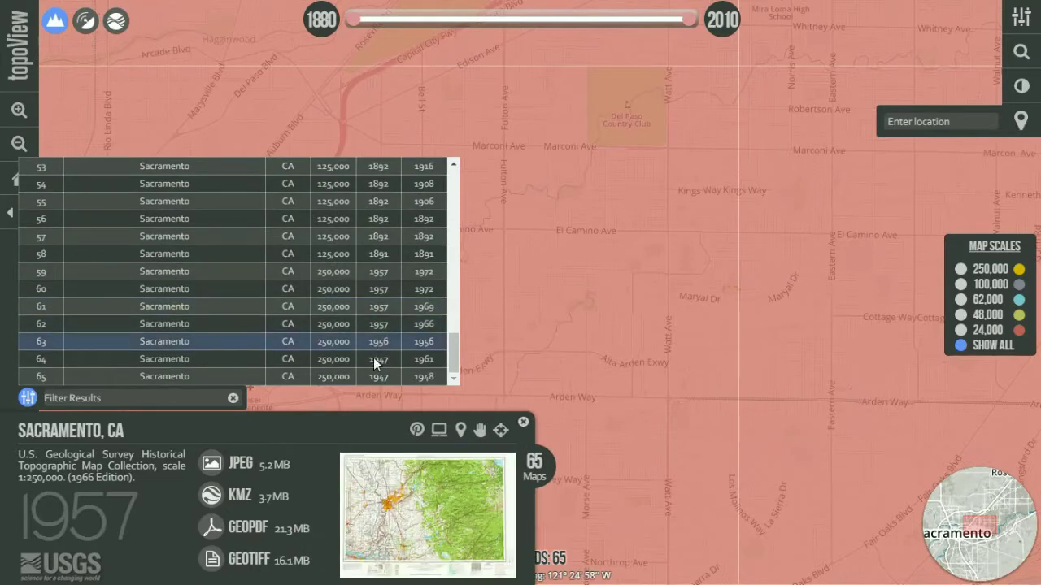
left_click(369, 343)
- Browse the 1:24,000 records from newest to oldest, previewing Citrus Heights maps of 1975, 1967 and 1951 and Sacramento East of 1949
scroll(356, 265, "up", 3)
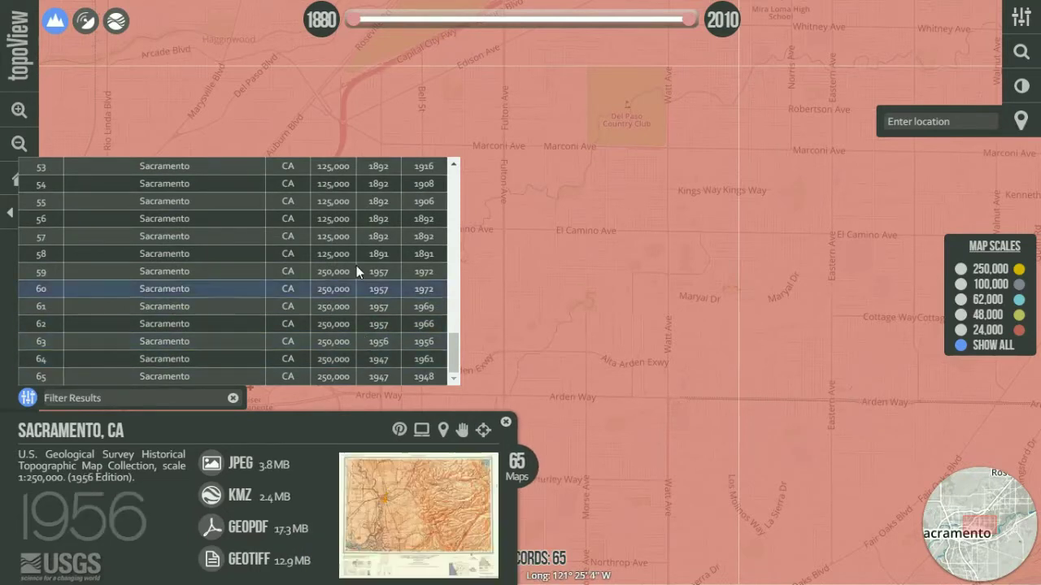
scroll(356, 257, "up", 15)
left_click(362, 239)
left_click(376, 207)
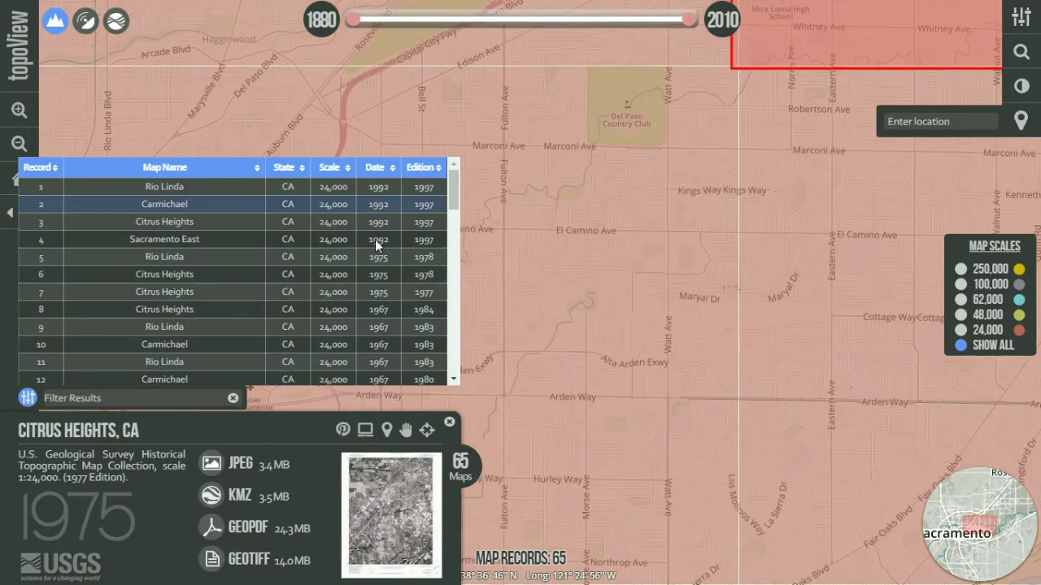
left_click(382, 309)
scroll(383, 315, "down", 2)
left_click(383, 313)
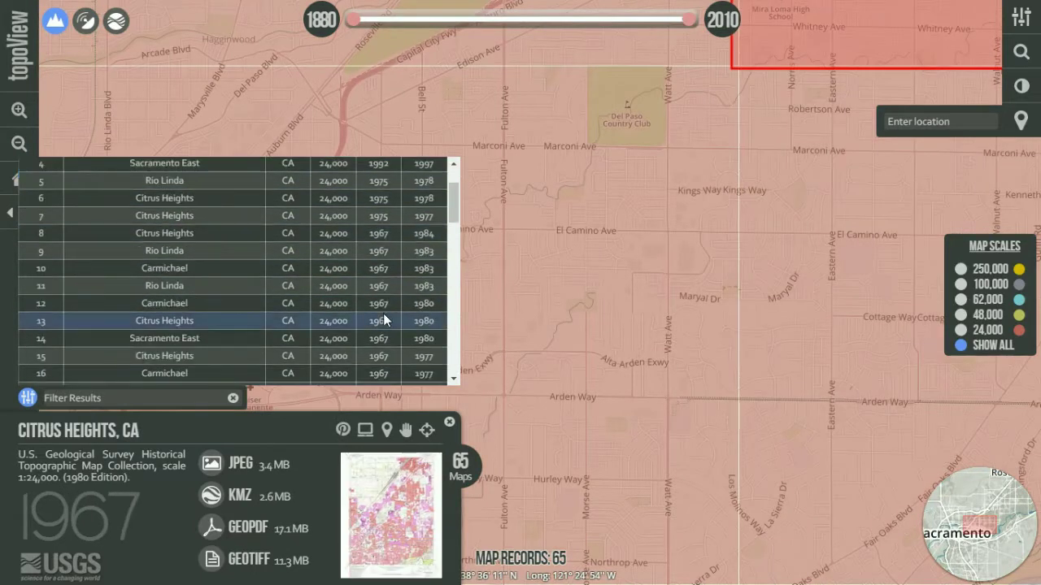
scroll(383, 313, "down", 2)
left_click(383, 313)
scroll(383, 313, "down", 2)
left_click(383, 313)
scroll(383, 314, "down", 4)
left_click(383, 313)
scroll(383, 313, "down", 2)
left_click(383, 314)
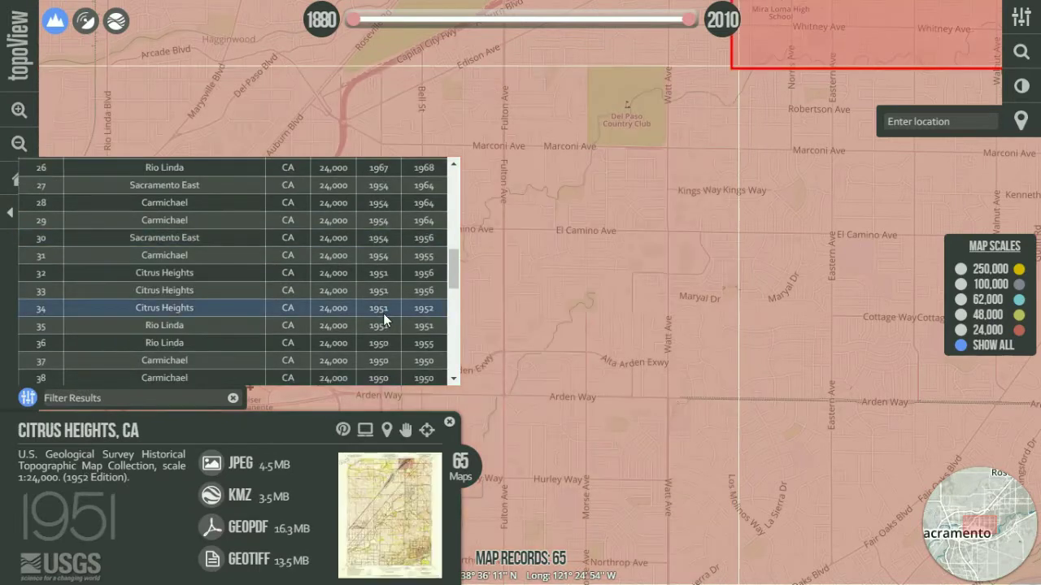
scroll(383, 314, "down", 2)
left_click(383, 313)
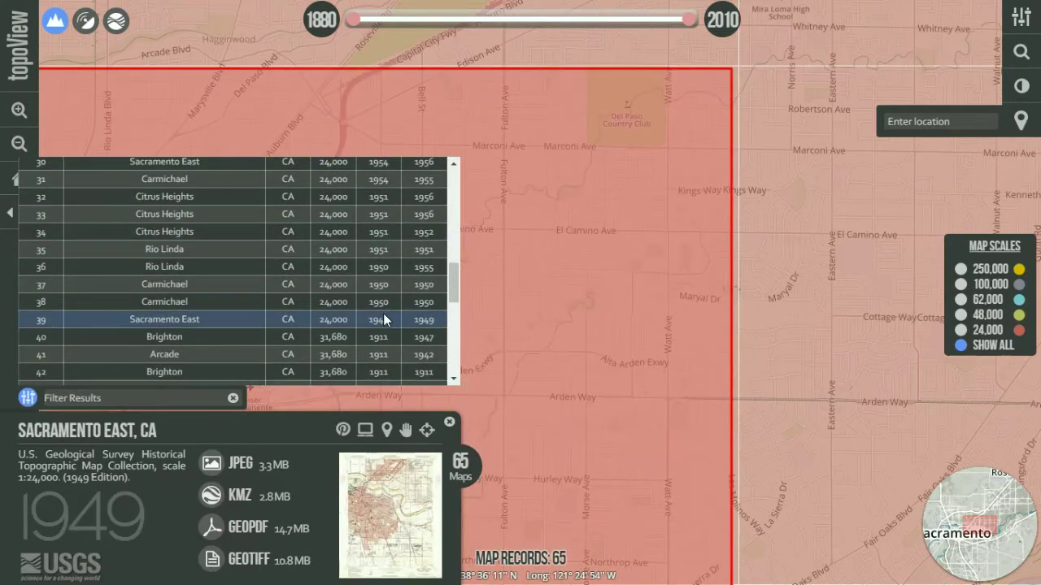
- Download the 1949 Sacramento East 1:24,000 map as KMZ and open it in Google Earth
left_click(378, 351)
left_click(378, 321)
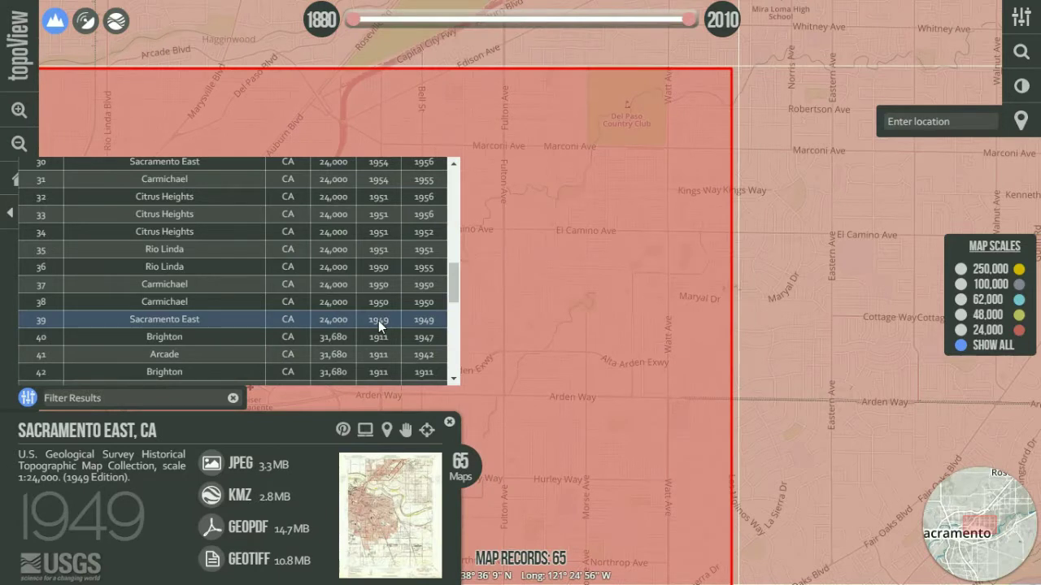
left_click(211, 496)
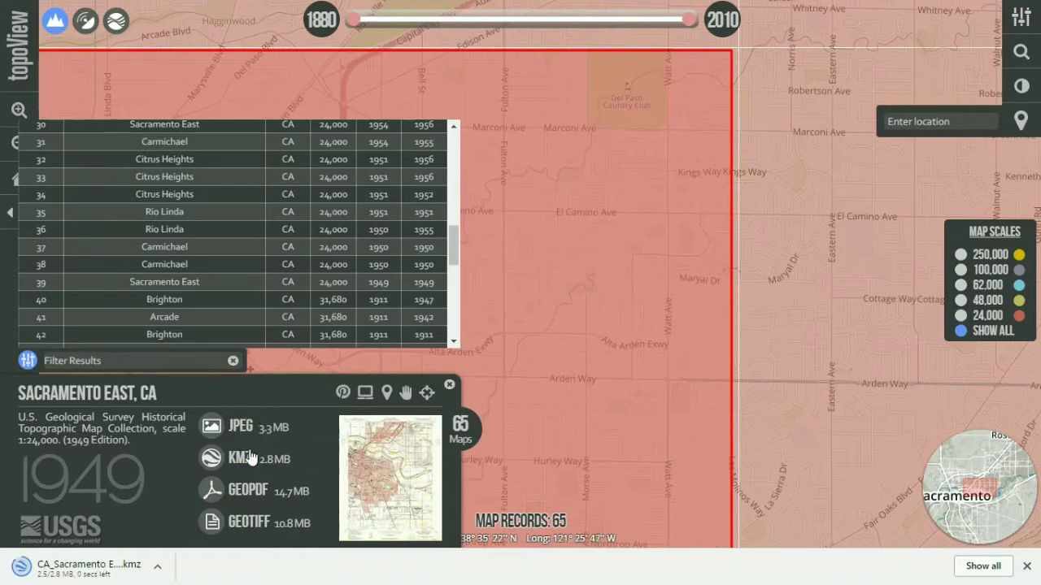
mouse_move(242, 458)
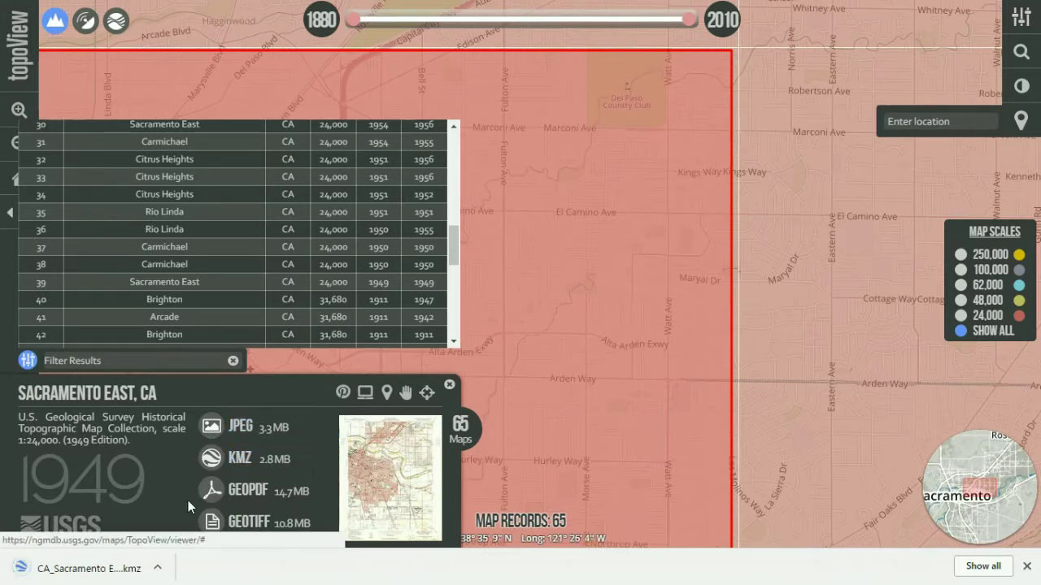
left_click(55, 574)
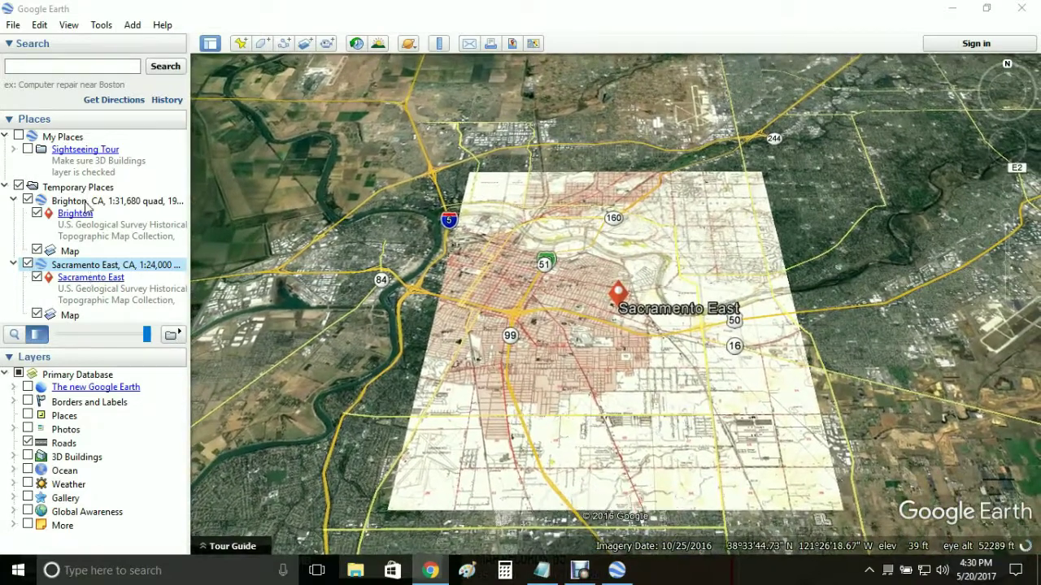
- Hide the Brighton overlay and view the Sacramento East map from overhead around Fair Oaks Blvd and Arden Town
left_click(27, 200)
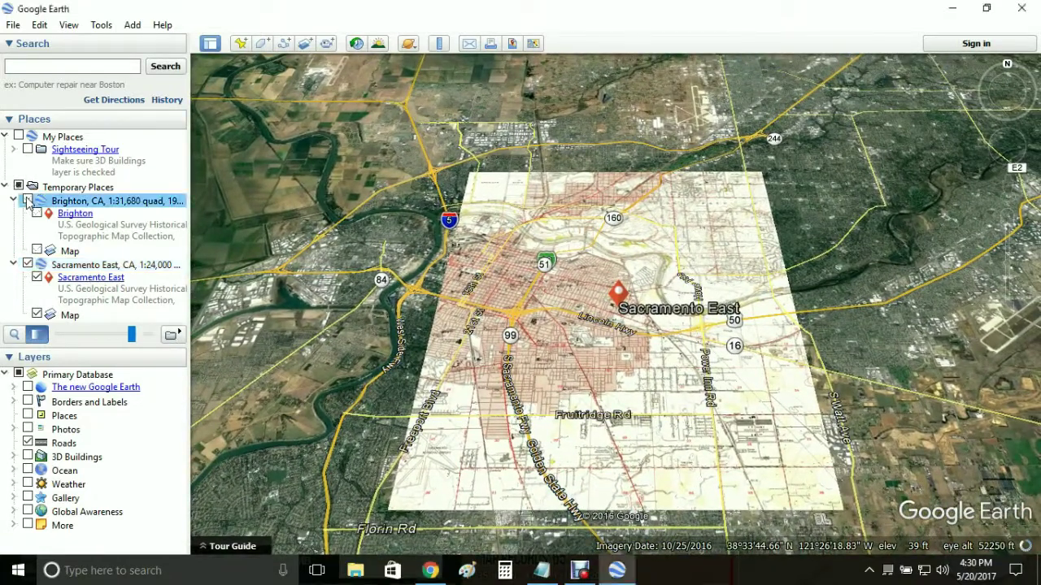
left_click(28, 265)
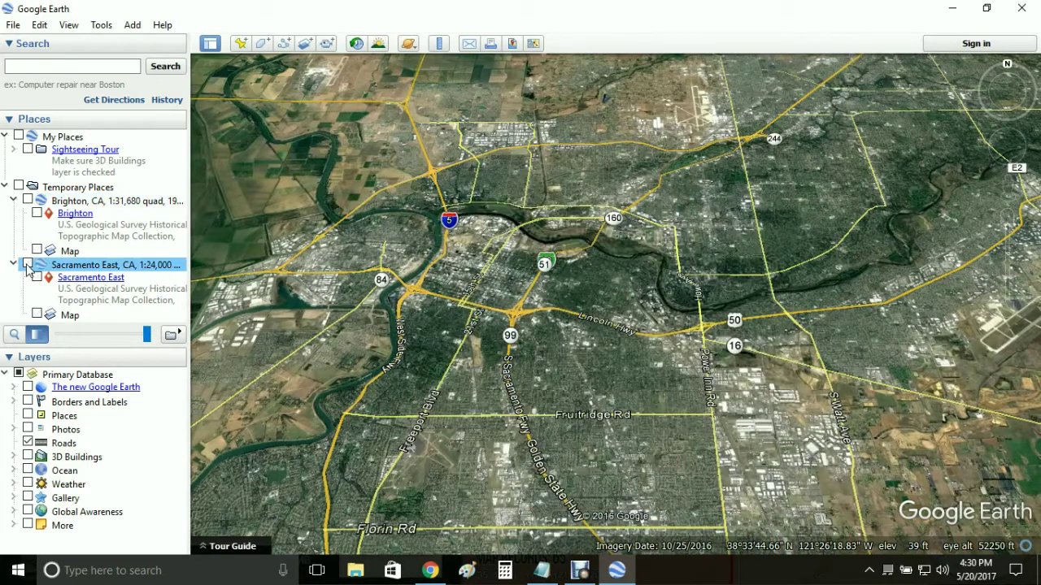
scroll(632, 398, "up", 3)
left_click_drag(633, 398, 481, 484)
scroll(482, 485, "up", 3)
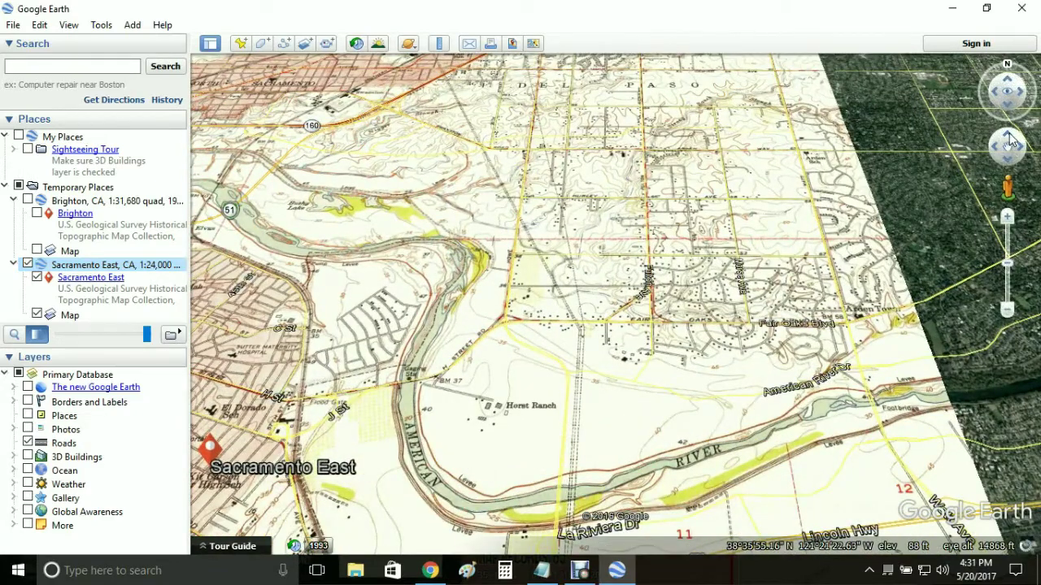
left_click_drag(1013, 159, 993, 75)
left_click_drag(1006, 114, 1006, 109)
left_click_drag(764, 270, 412, 486)
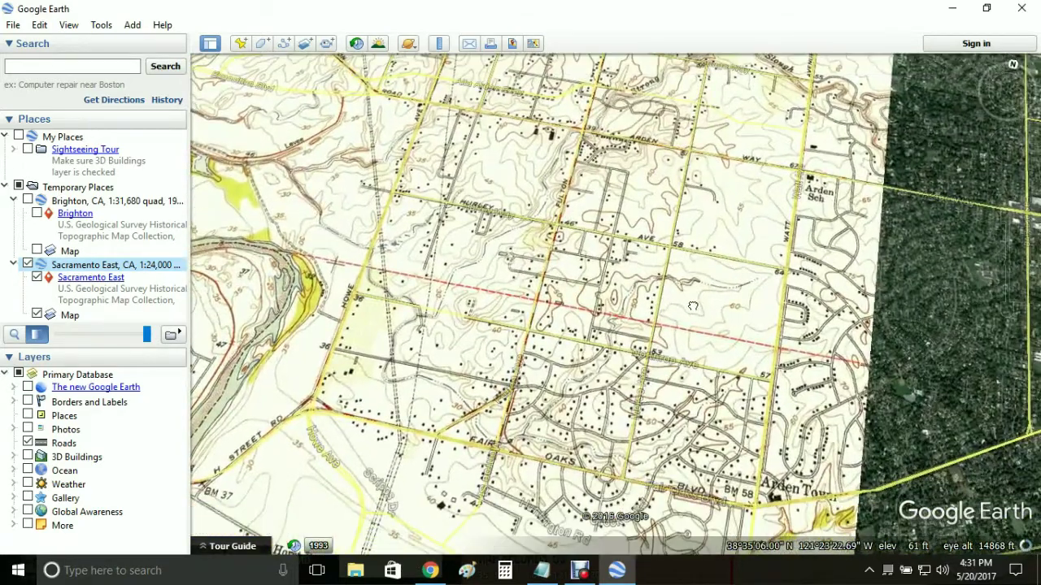
- Reset the map view so that north faces straight up
left_click(1006, 70)
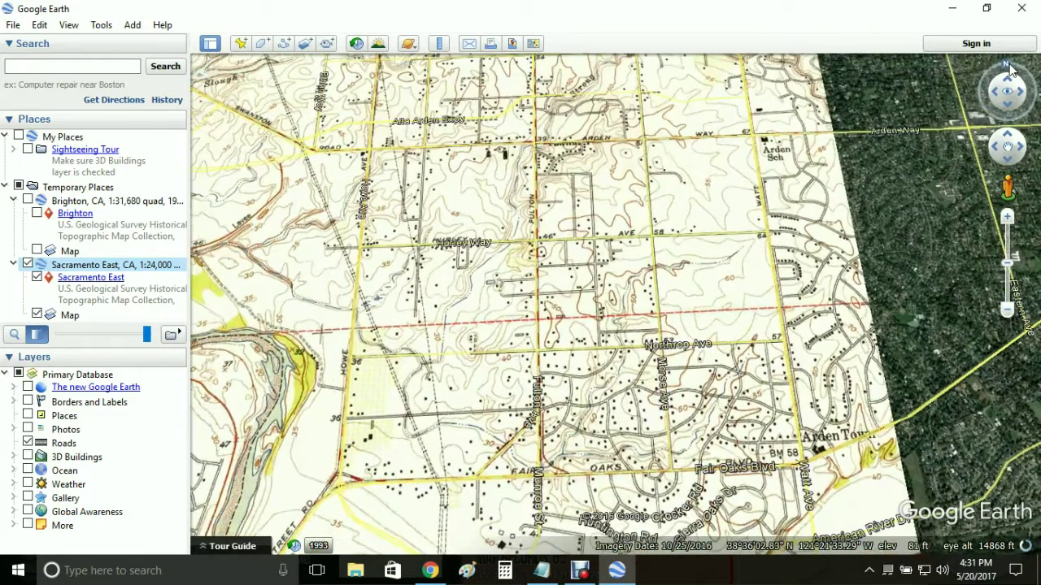
left_click_drag(1010, 71, 1005, 71)
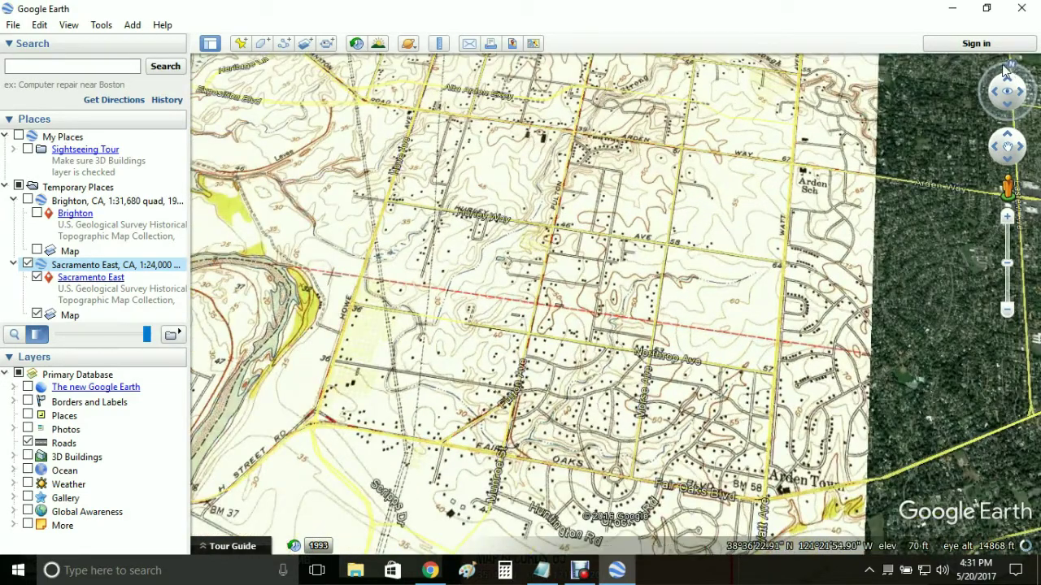
left_click(1006, 71)
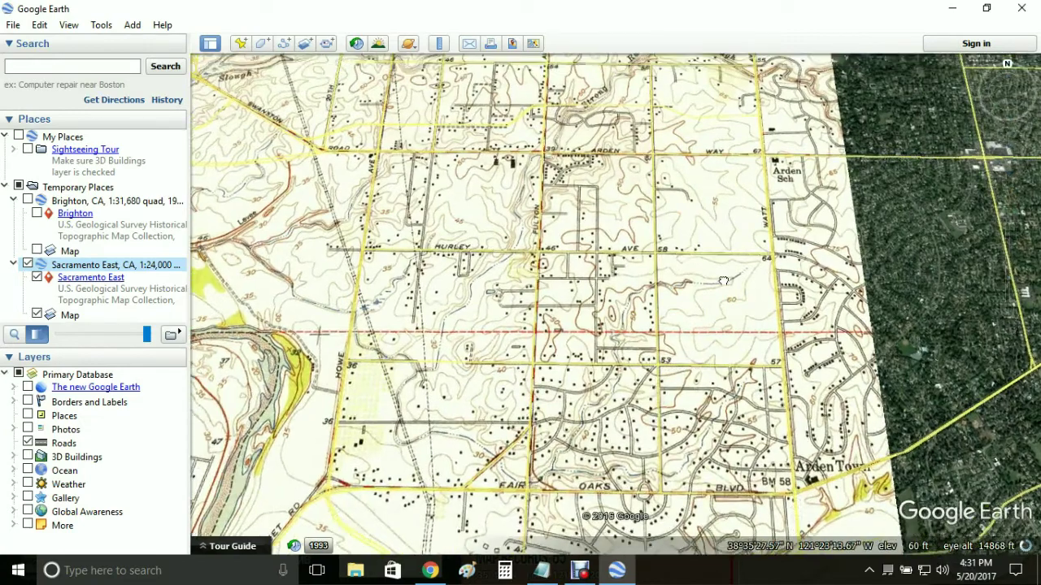
- Examine the Sacramento East map from Del Paso and Arden Way south past Hurley Ave to Fair Oaks Blvd
left_click_drag(723, 282, 724, 341)
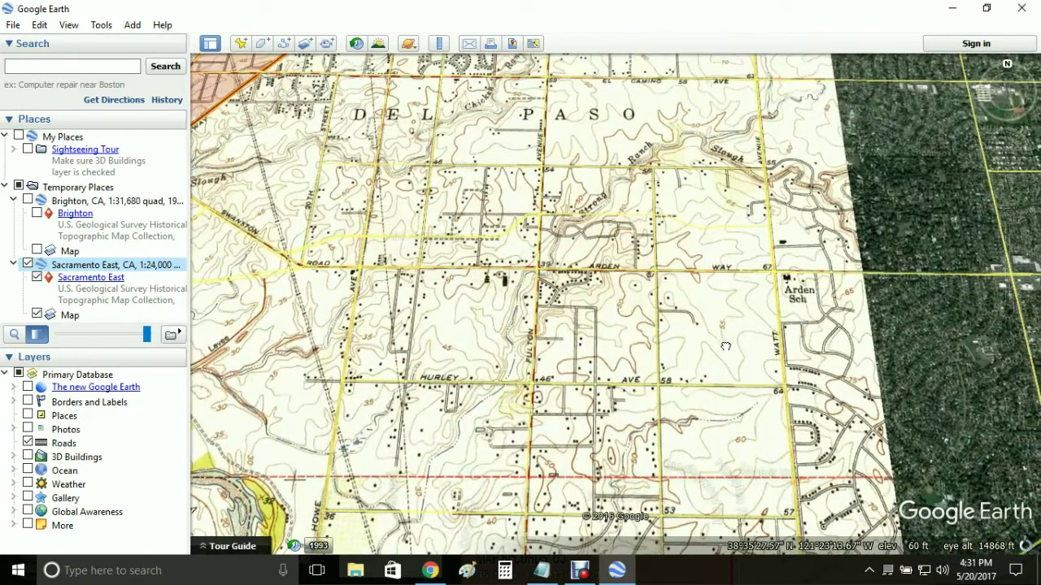
scroll(600, 414, "up", 3)
left_click_drag(600, 414, 582, 342)
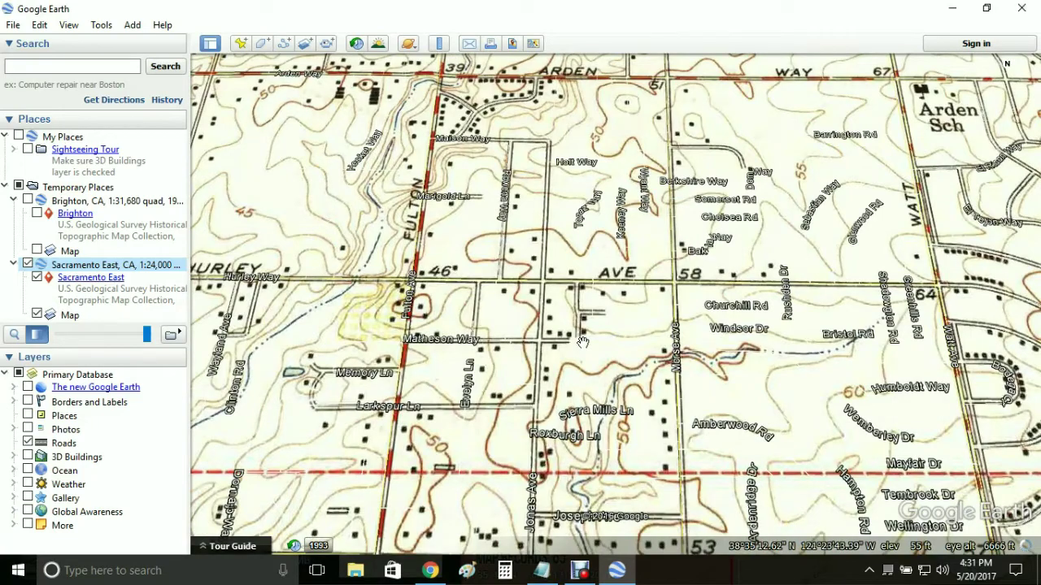
left_click_drag(583, 342, 544, 297)
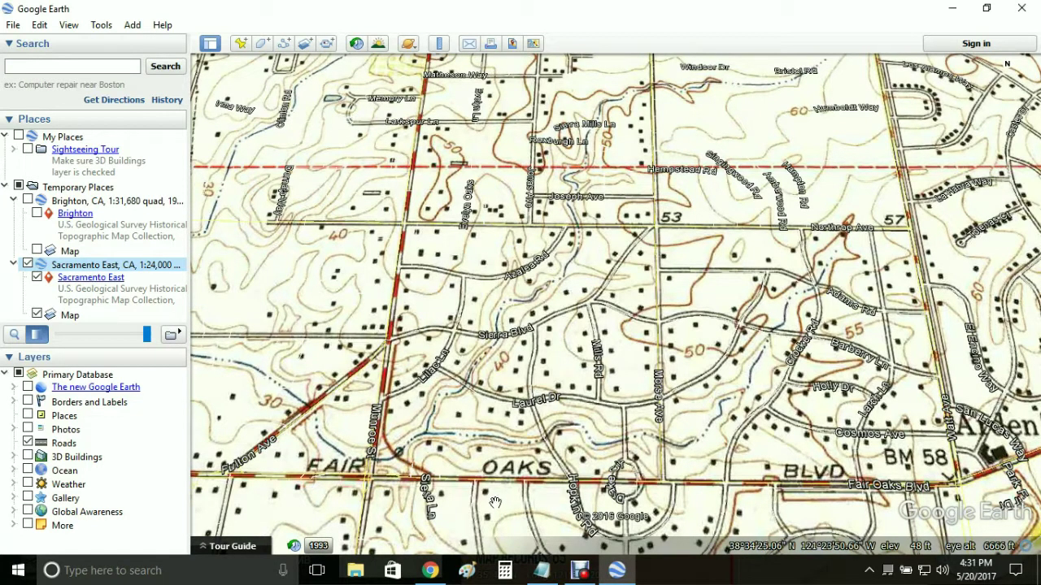
scroll(483, 376, "down", 1)
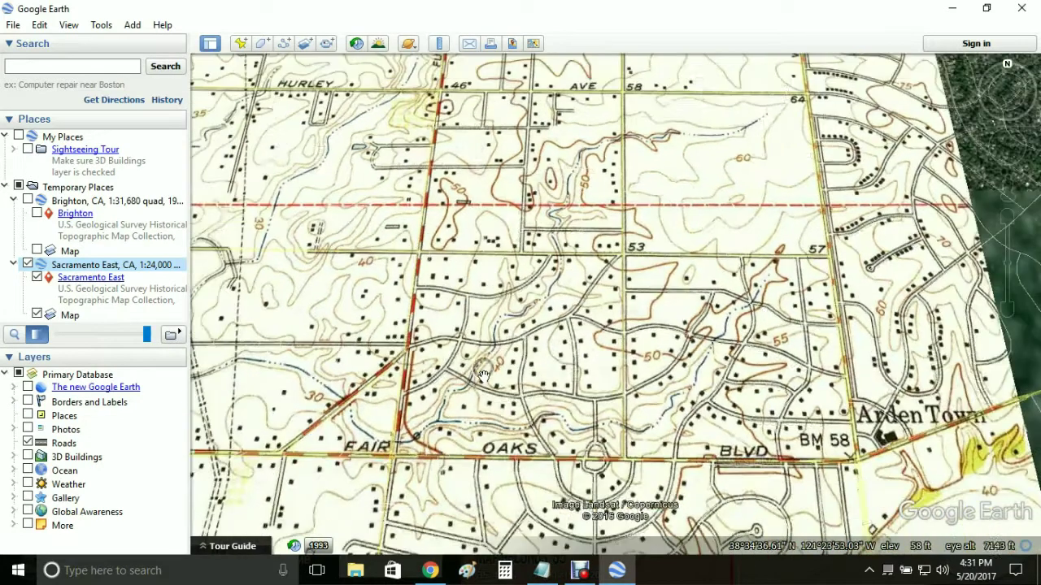
scroll(483, 376, "down", 1)
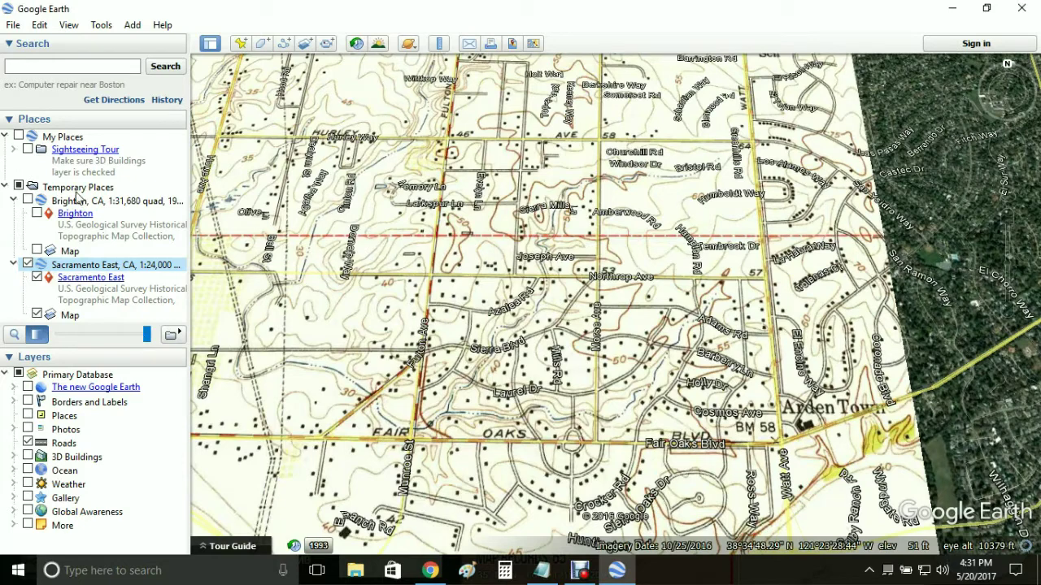
- Make the Sacramento East overlay about half transparent to compare it with the modern imagery beneath
left_click(110, 268)
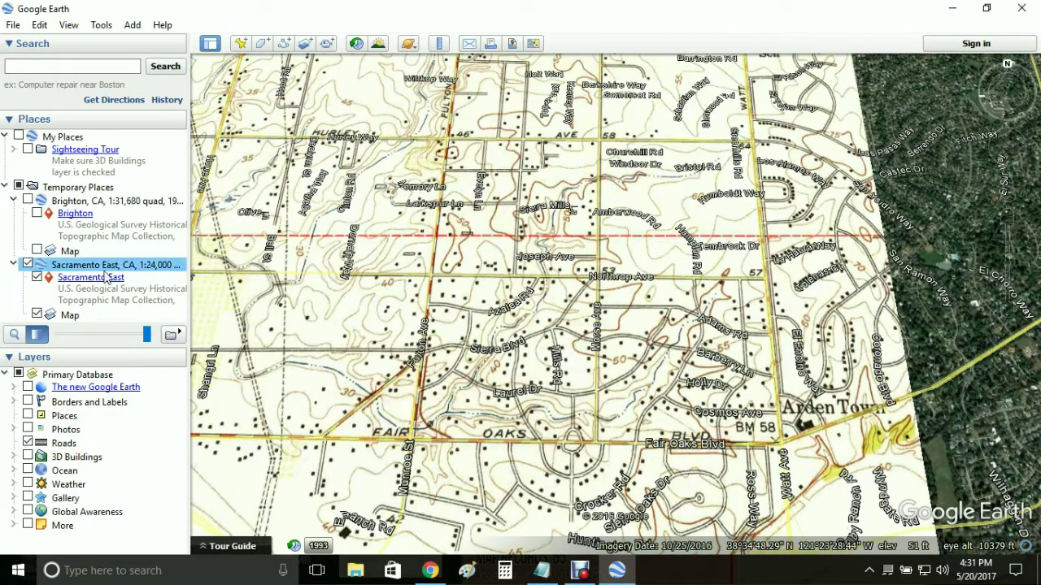
left_click(142, 342)
left_click(96, 341)
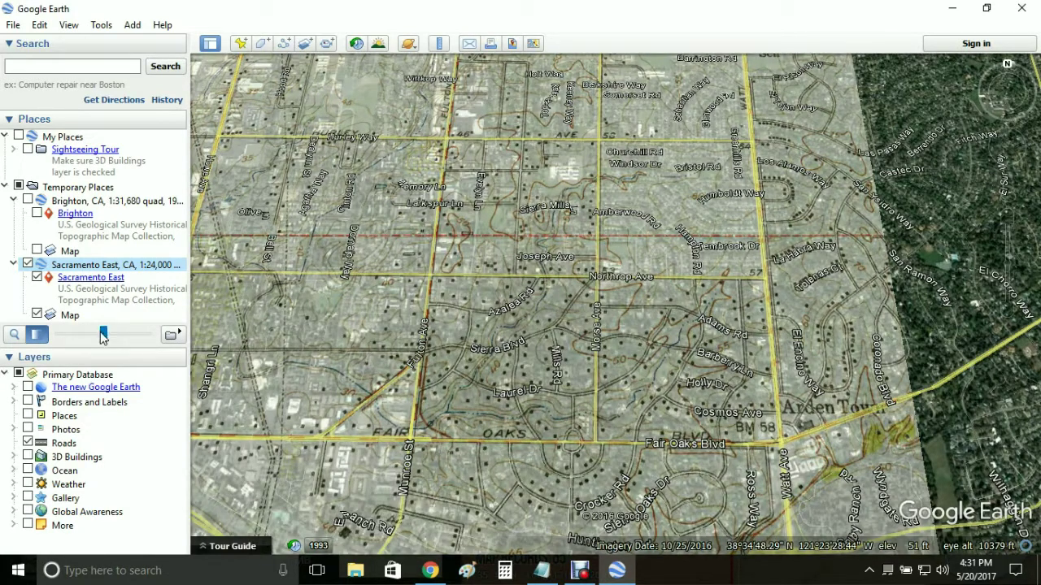
left_click_drag(103, 340, 111, 342)
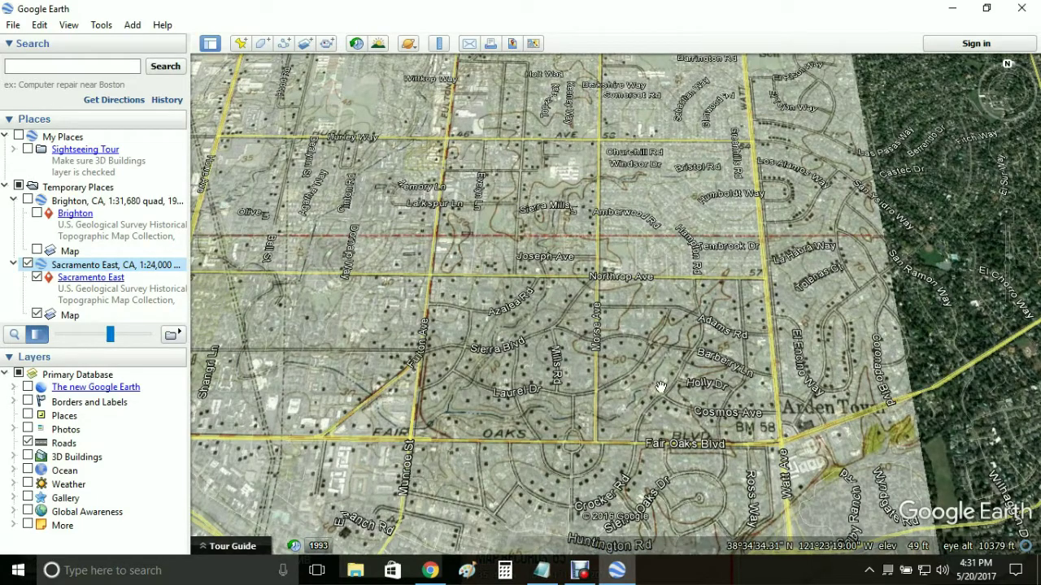
- Compare the map and imagery up close around Morse Ave and Crocker Rd, making the overlay slightly more transparent
scroll(661, 387, "up", 3)
scroll(661, 387, "up", 2)
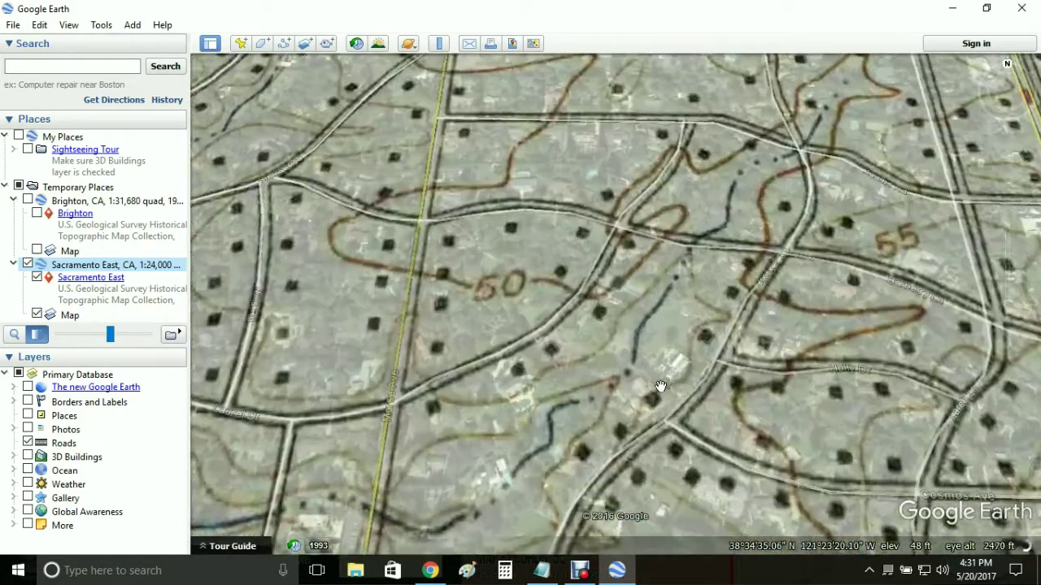
mouse_move(114, 339)
left_mouse_down()
mouse_move(126, 337)
mouse_move(86, 337)
mouse_move(123, 344)
mouse_move(87, 334)
mouse_move(106, 340)
left_mouse_up()
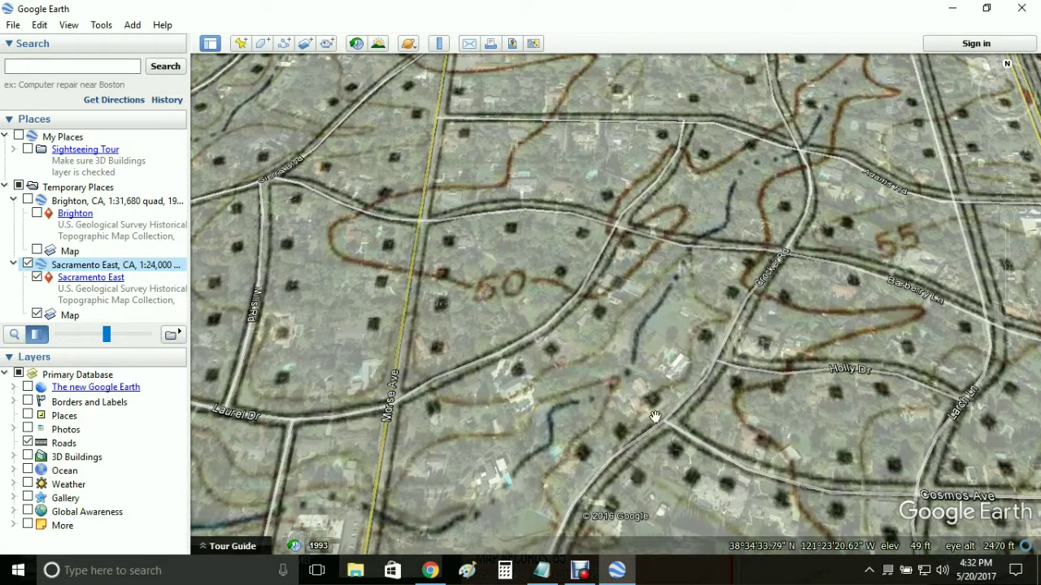
- Restore the Sacramento East overlay to full opacity and view the wider area around Del Paso, Arden Way and the river
left_click_drag(105, 340, 149, 351)
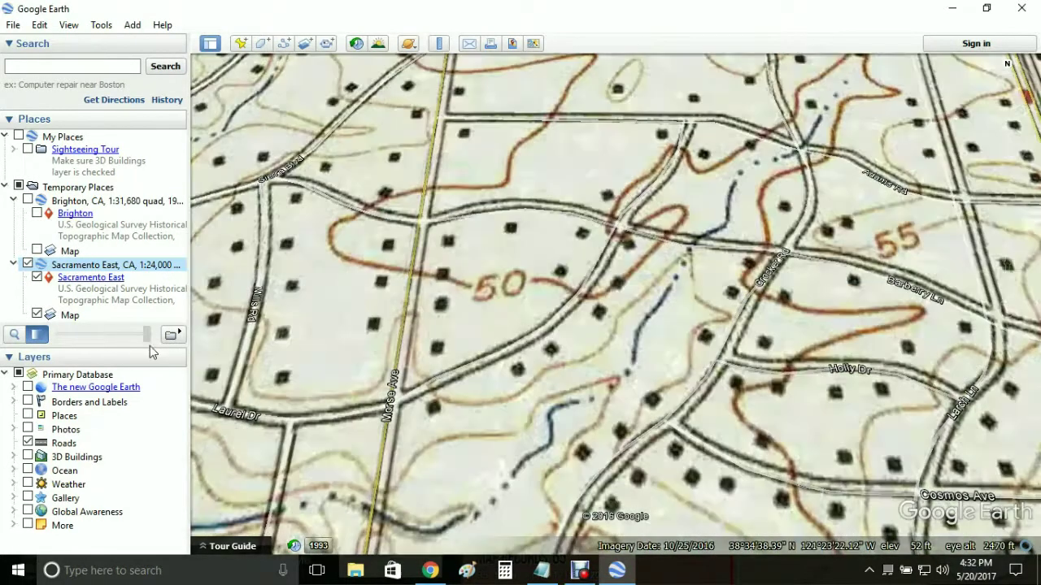
scroll(523, 293, "down", 4)
scroll(523, 293, "down", 3)
left_click_drag(523, 292, 634, 376)
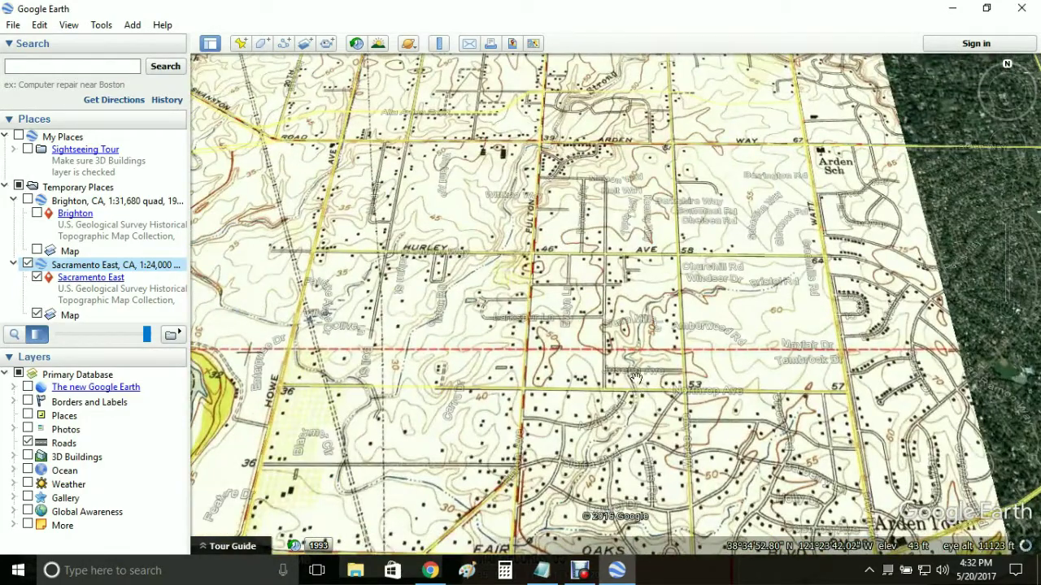
left_click_drag(569, 231, 643, 346)
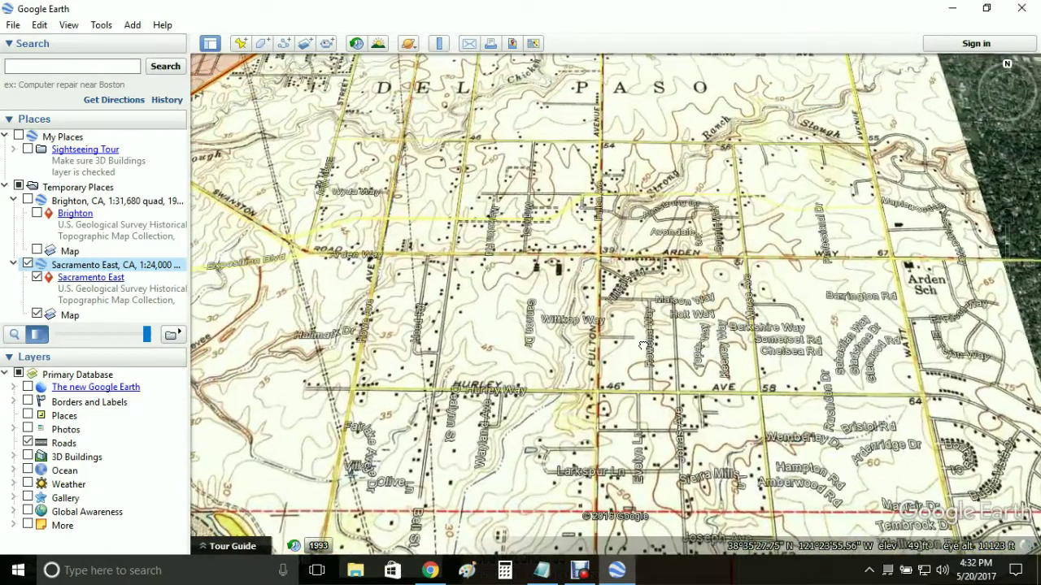
scroll(643, 345, "down", 3)
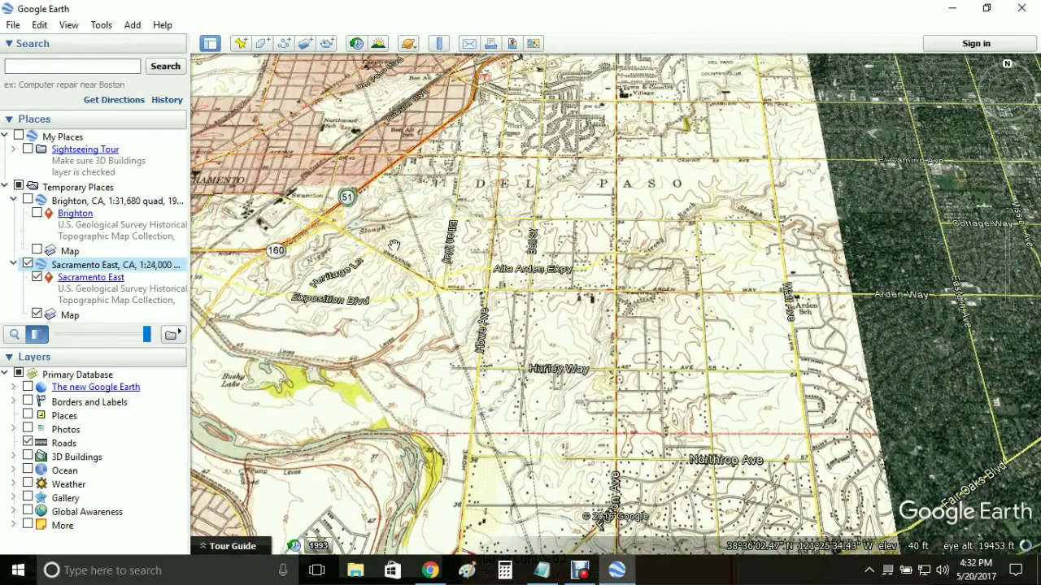